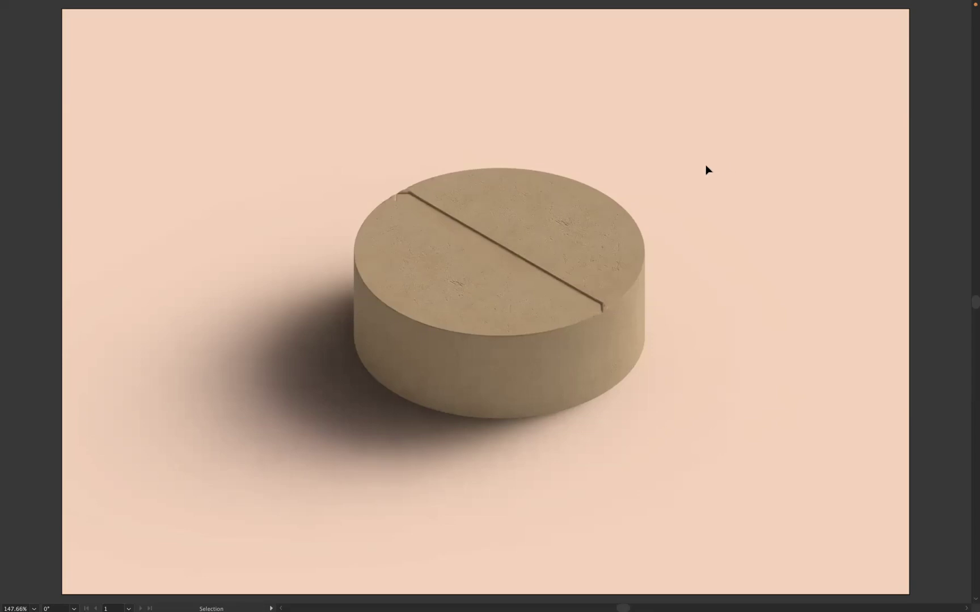
Step: Exit full-screen view, restore the workspace at 100% zoom, and pan to empty canvas beside the artboard
key(f)
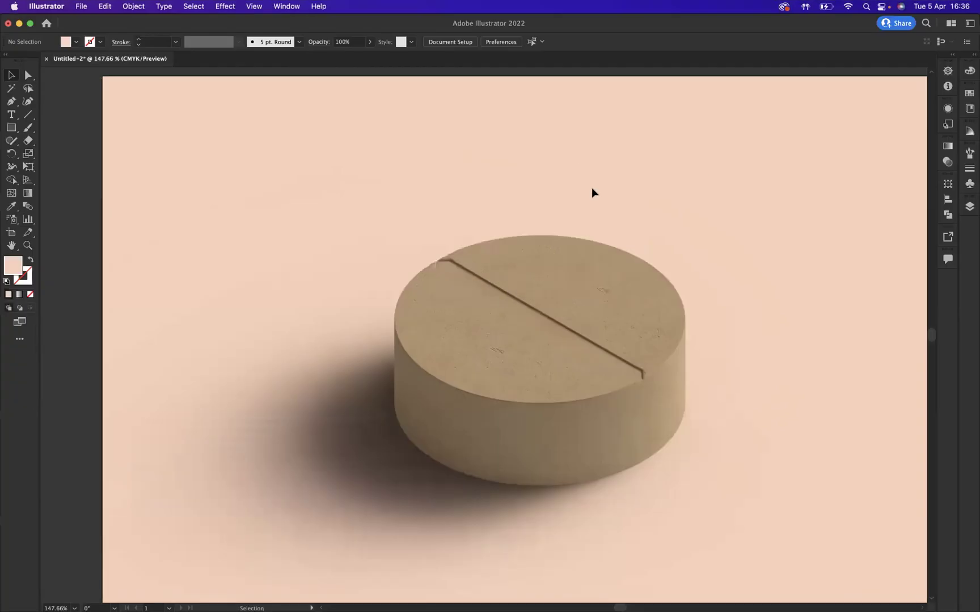
key(a)
key(super+1)
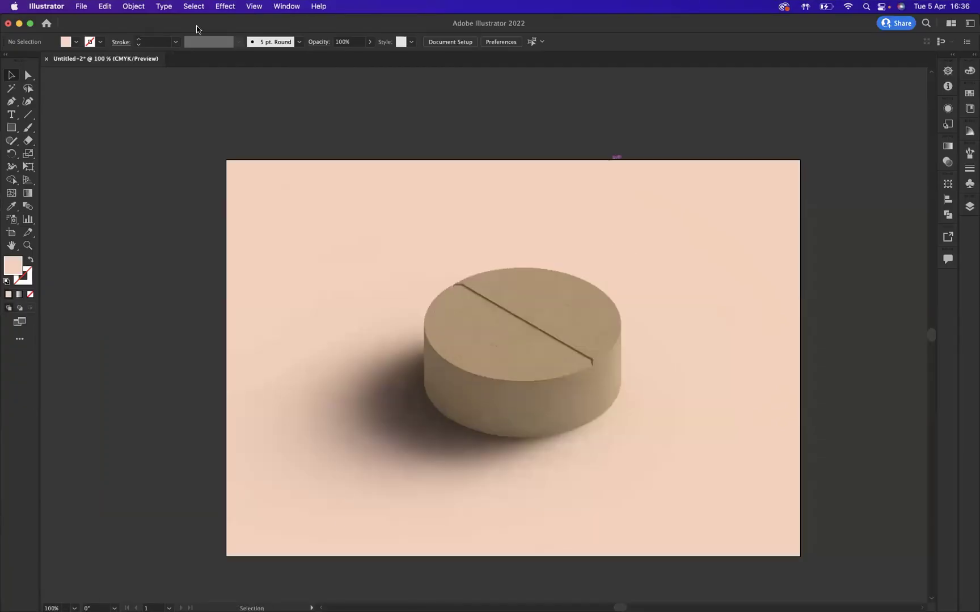
drag(620, 605, 638, 604)
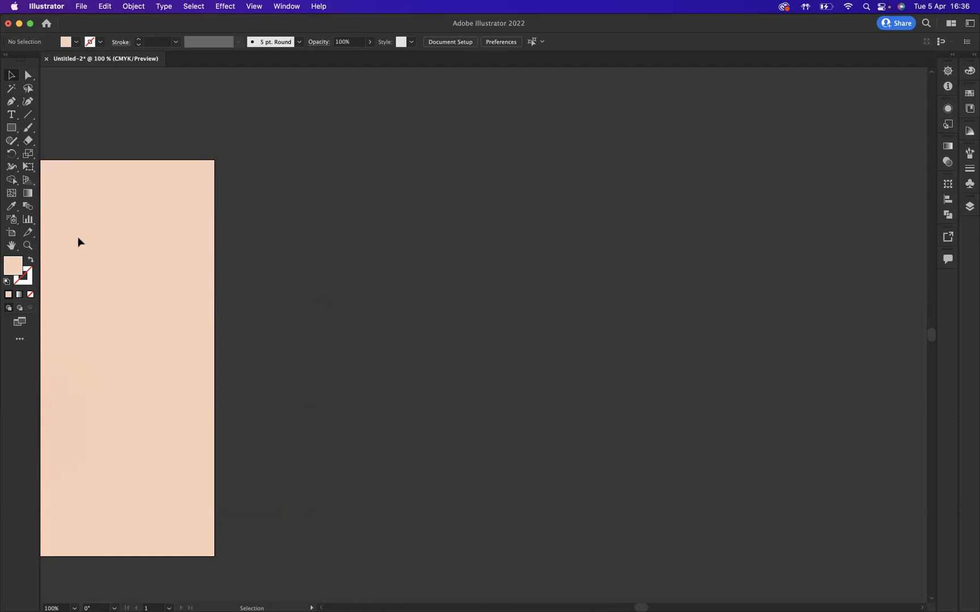
Step: Add a blank white 201.8 × 139.6 mm artboard to the right of the peach pill artboard
click(13, 232)
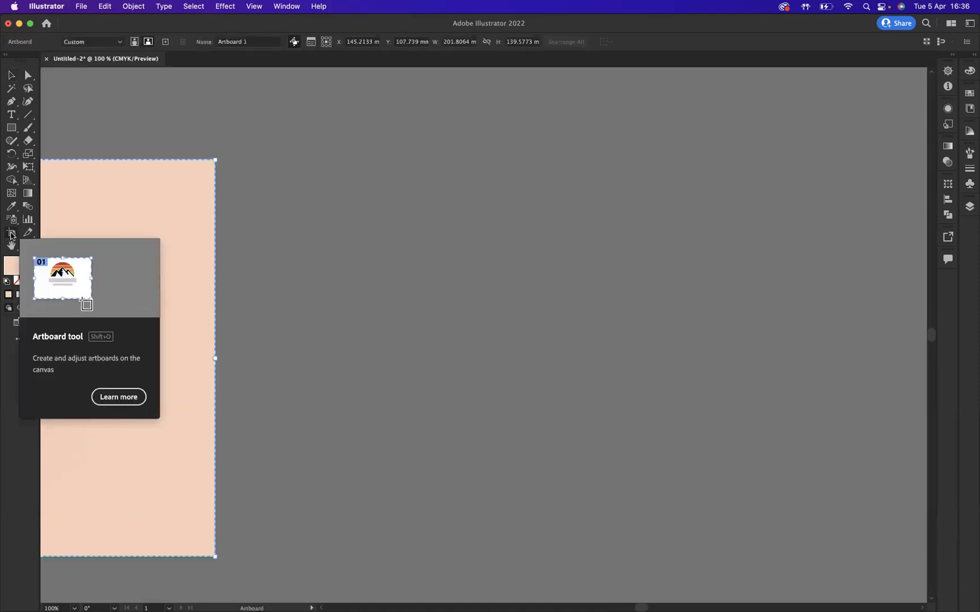
drag(262, 157, 603, 348)
key(Delete)
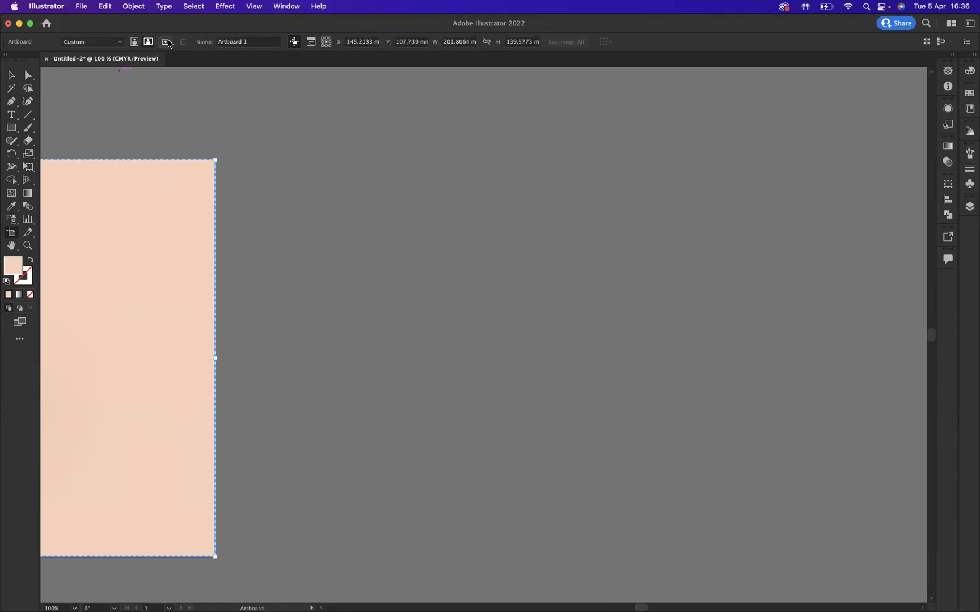
click(165, 42)
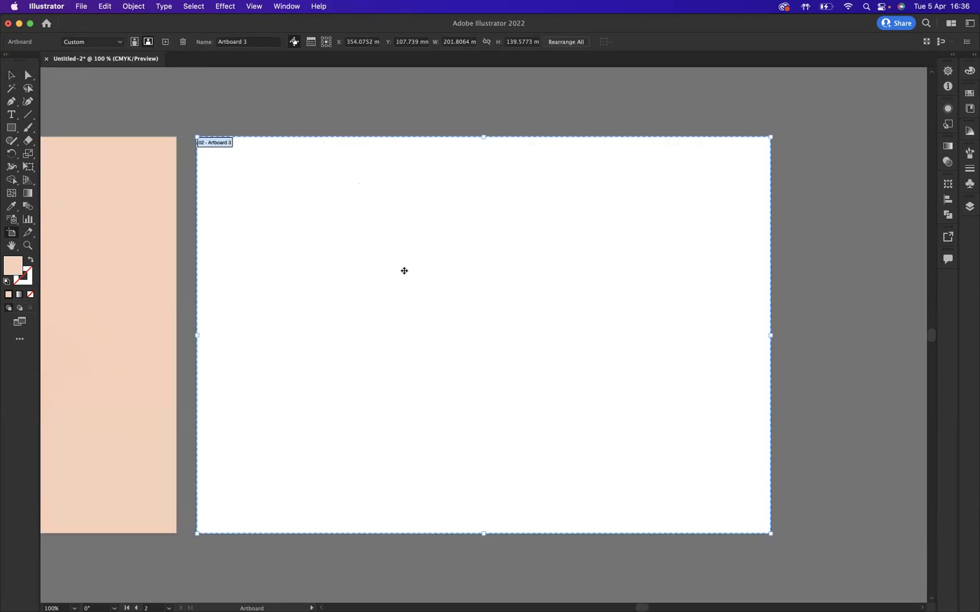
drag(403, 271, 429, 270)
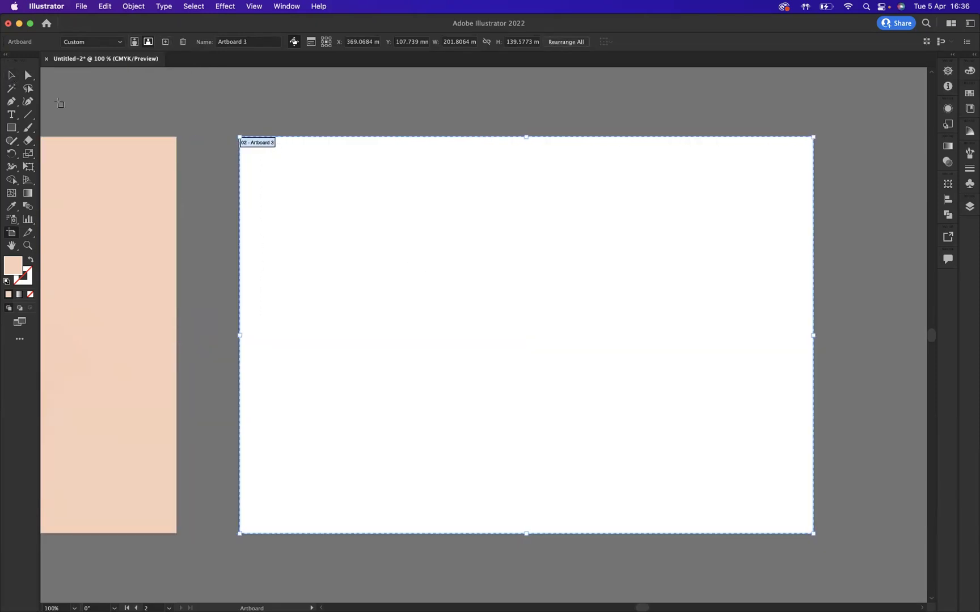
key(v)
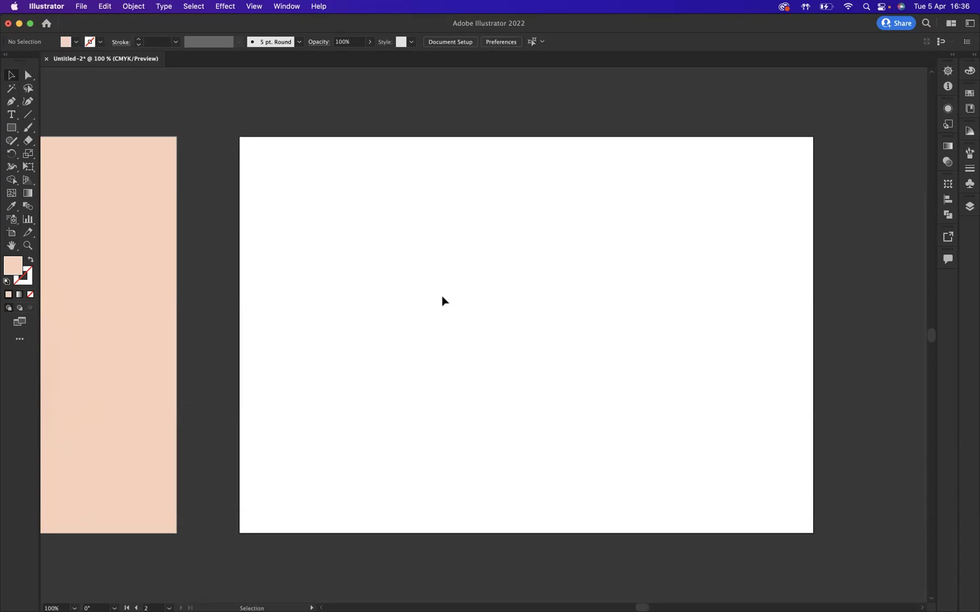
Step: Draw a 74.774 mm circle in the middle of the new artboard with the Ellipse tool
click(12, 131)
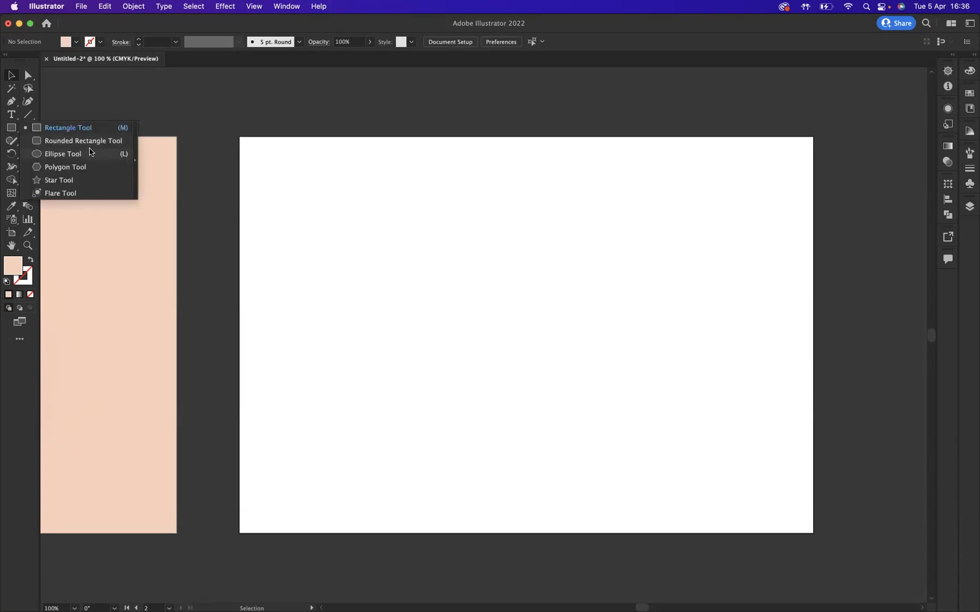
click(65, 154)
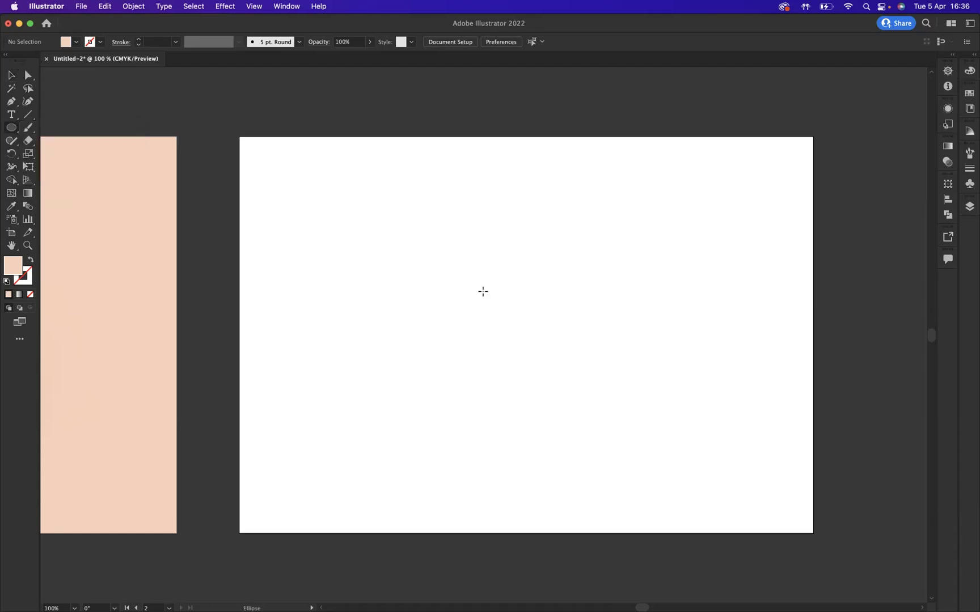
drag(395, 217, 608, 428)
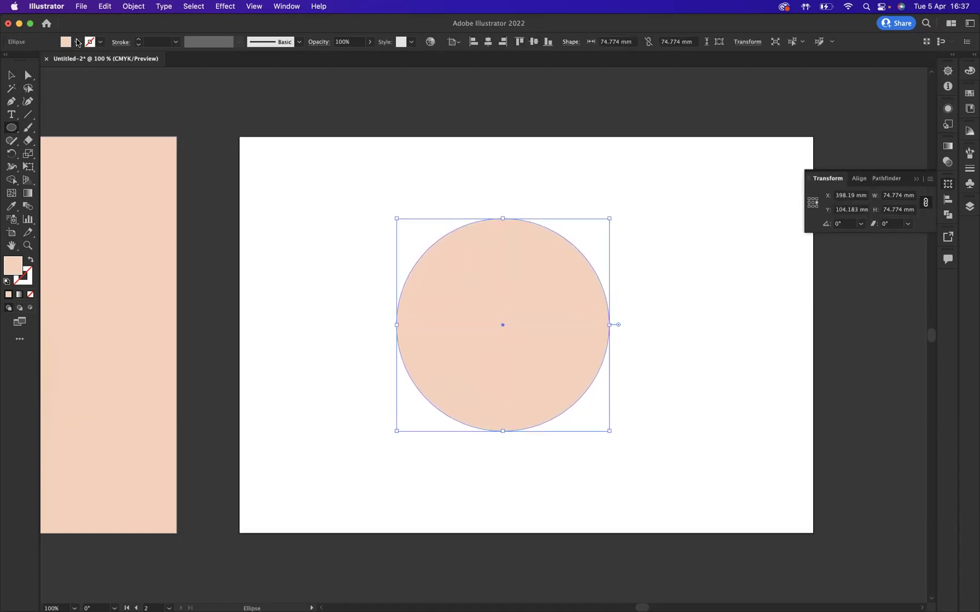
Step: Give the circle a grey swatch fill
click(77, 42)
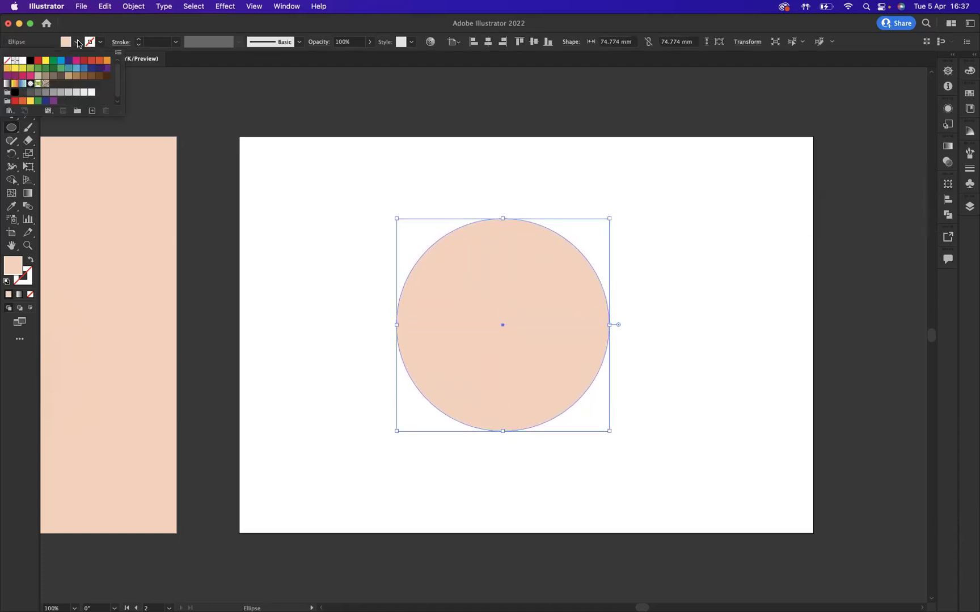
click(31, 68)
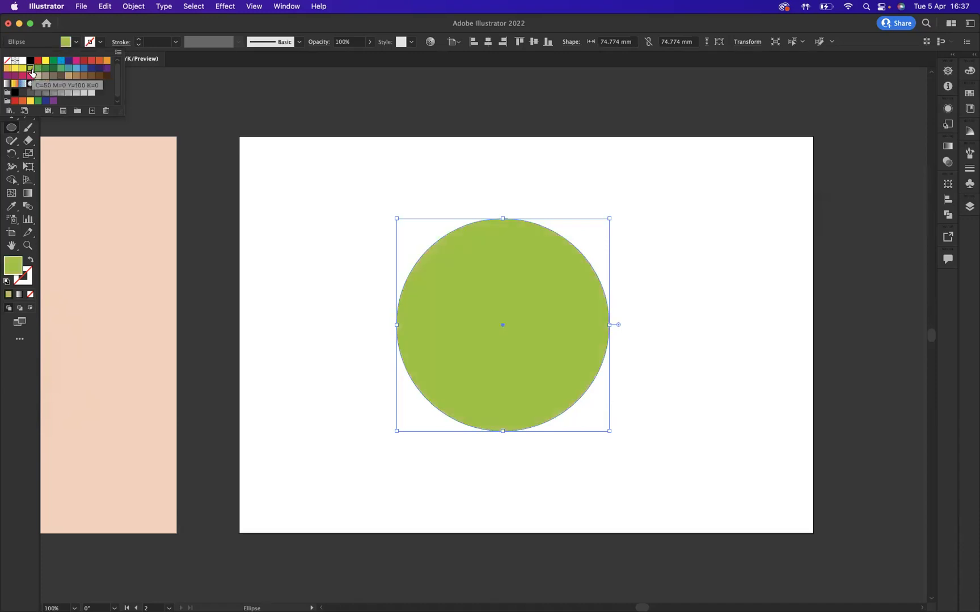
click(45, 92)
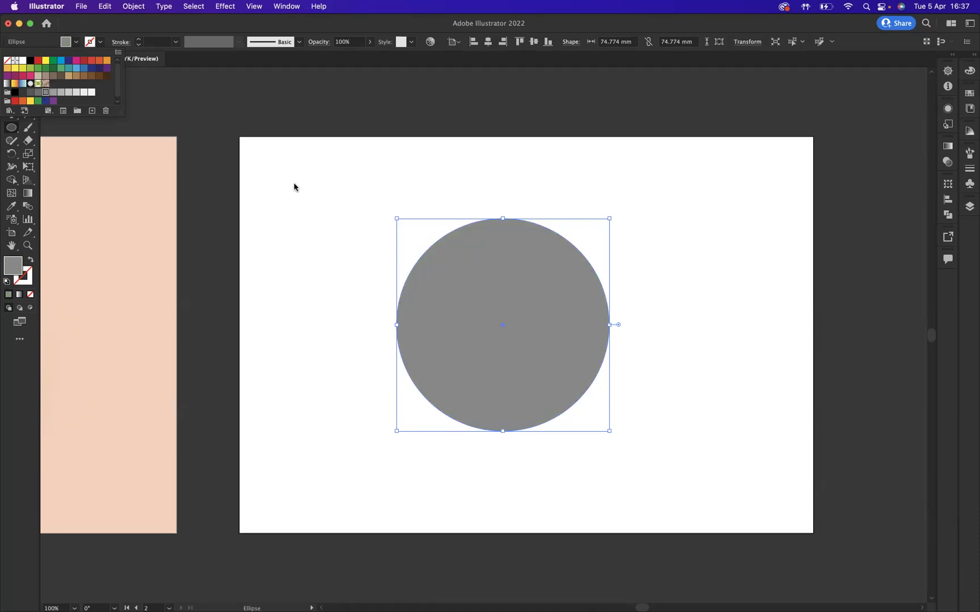
click(341, 179)
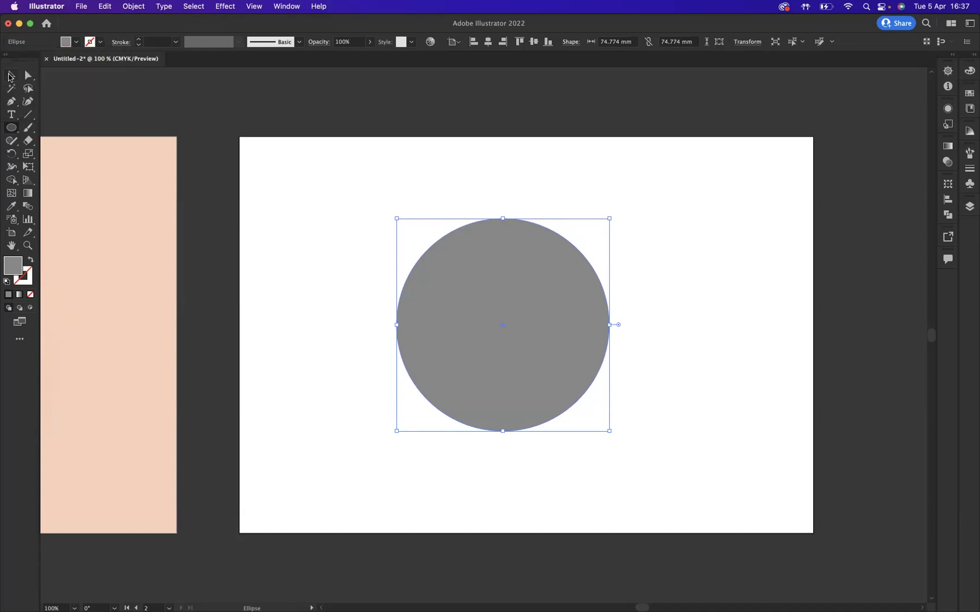
Step: Pen-draw a thin closed four-point strip from the circle's left edge to its centre
key(v)
click(335, 191)
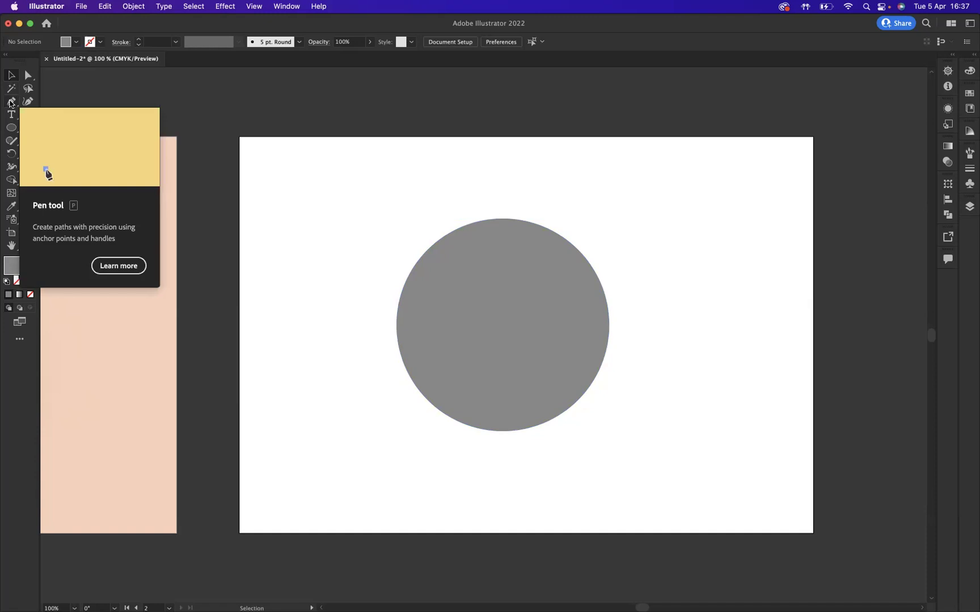
click(11, 102)
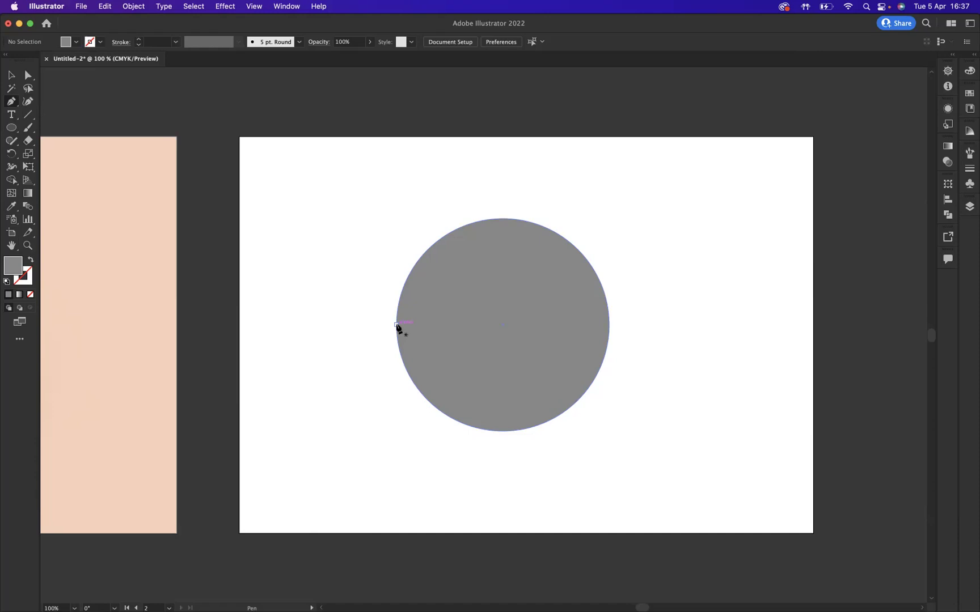
click(396, 325)
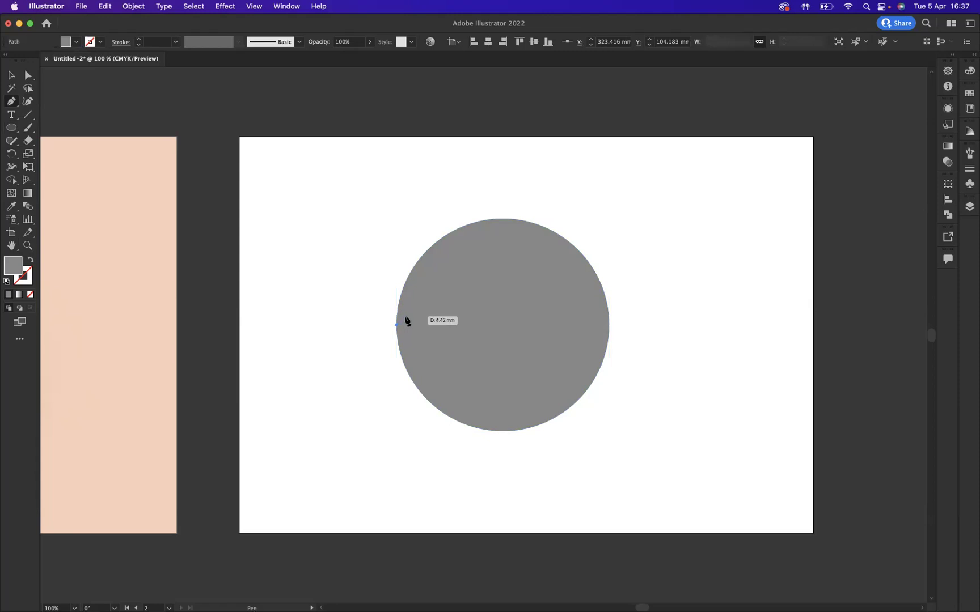
click(405, 317)
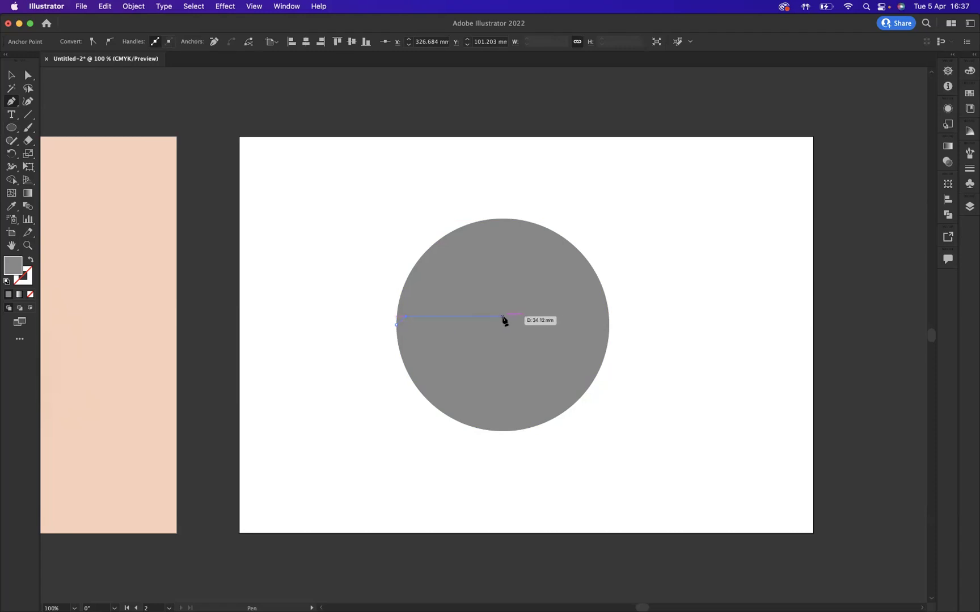
click(503, 317)
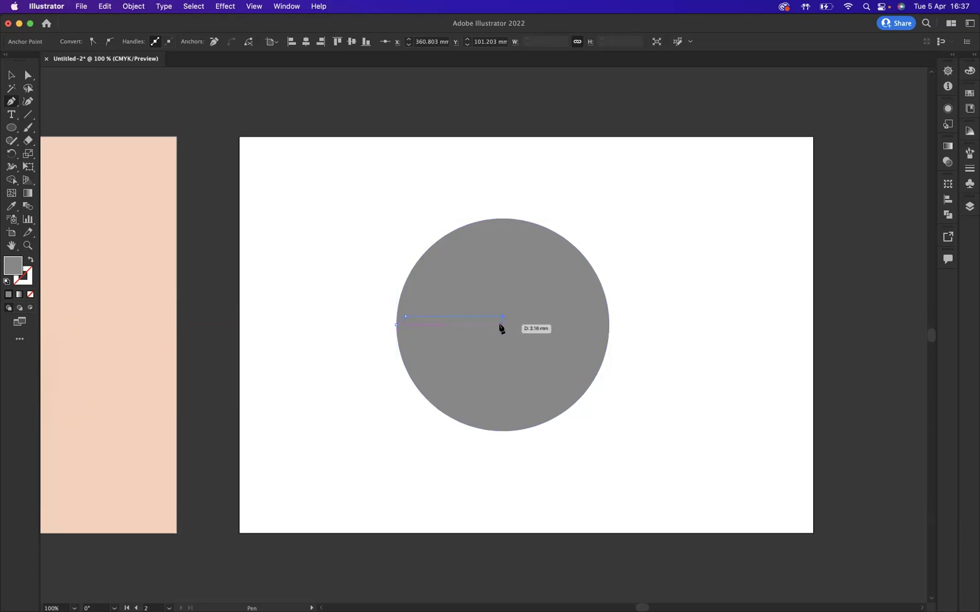
click(503, 324)
click(397, 326)
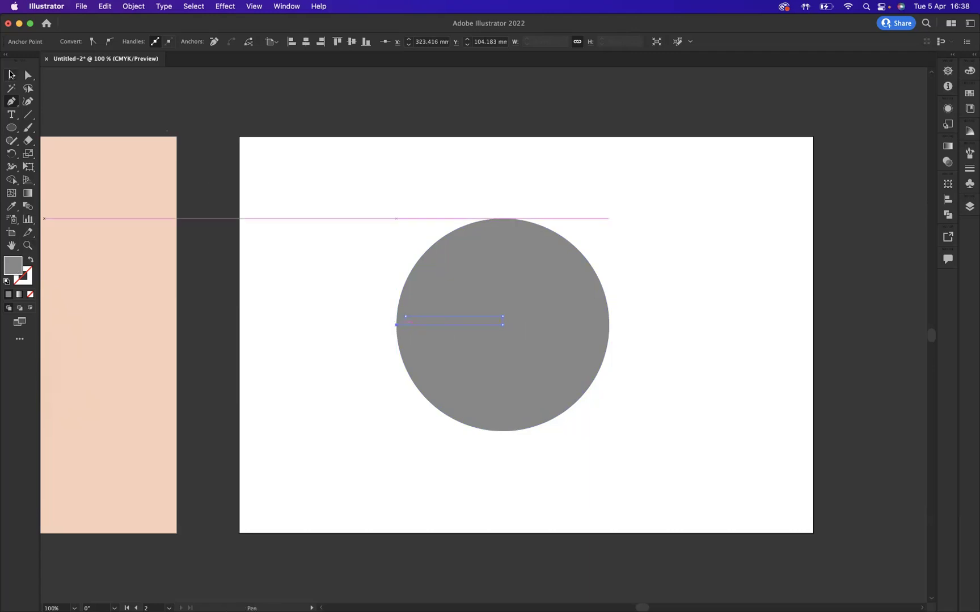
Step: Fill the thin strip inside the grey circle with solid black
key(v)
double_click(17, 270)
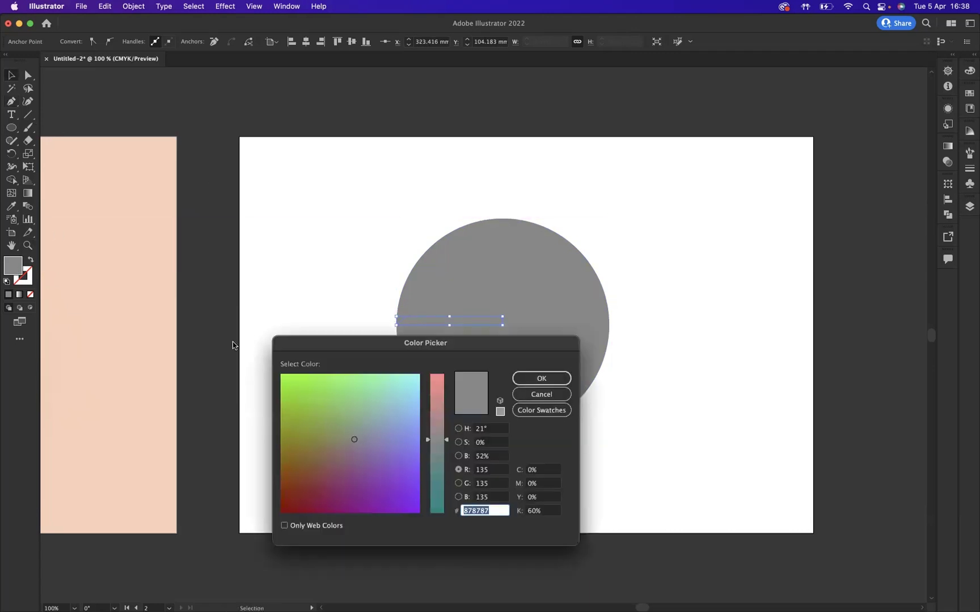
click(528, 391)
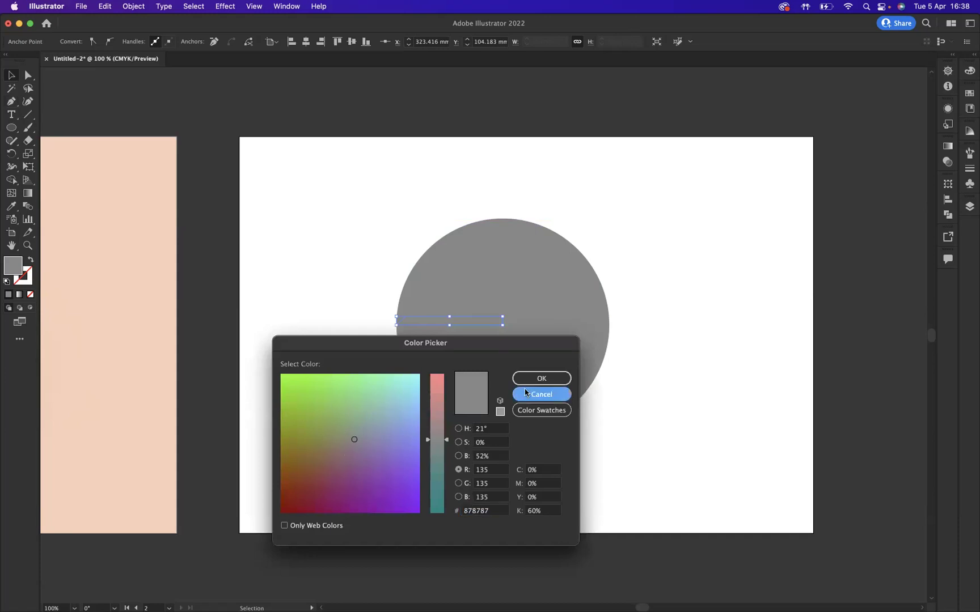
click(456, 296)
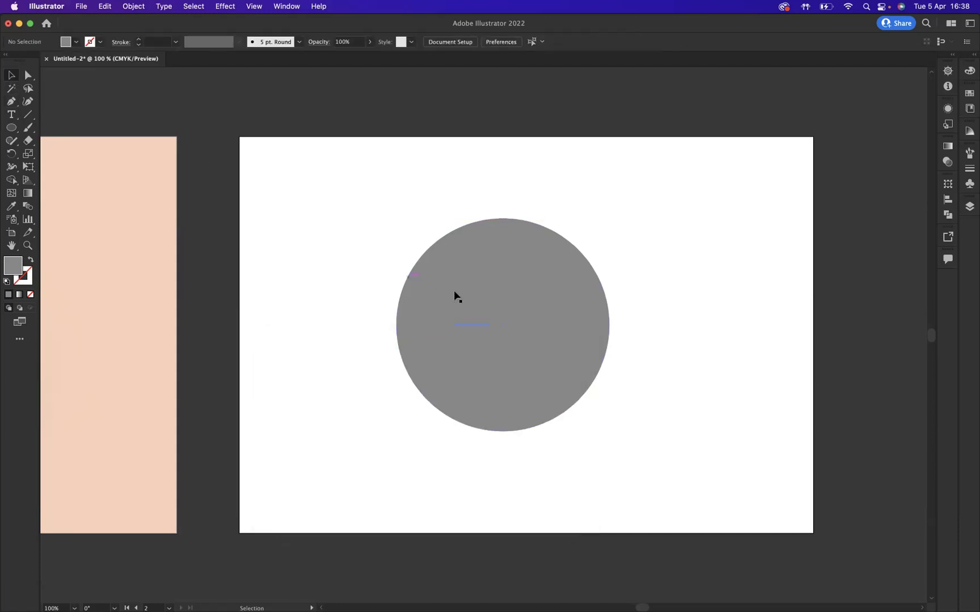
click(457, 324)
click(76, 43)
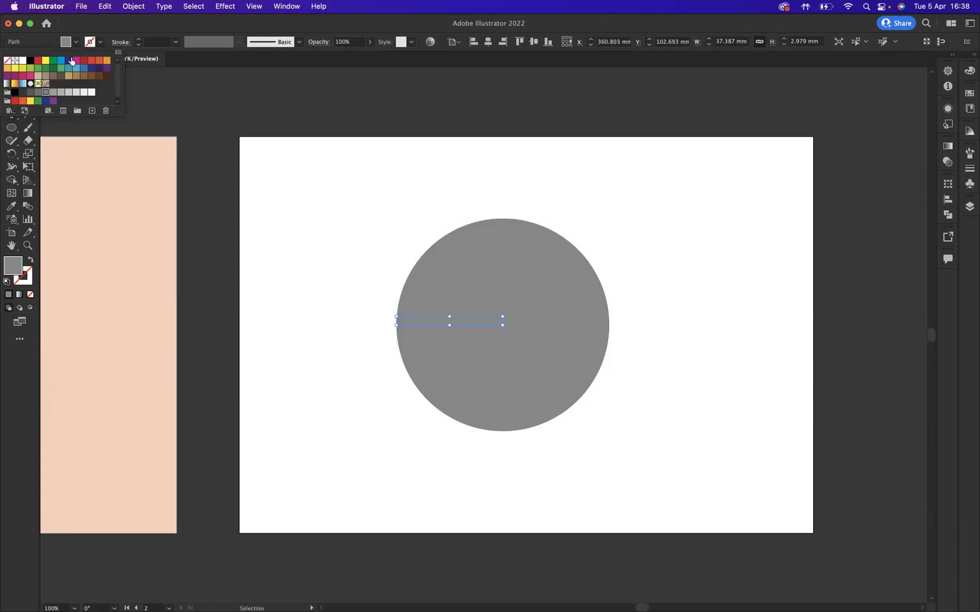
click(30, 61)
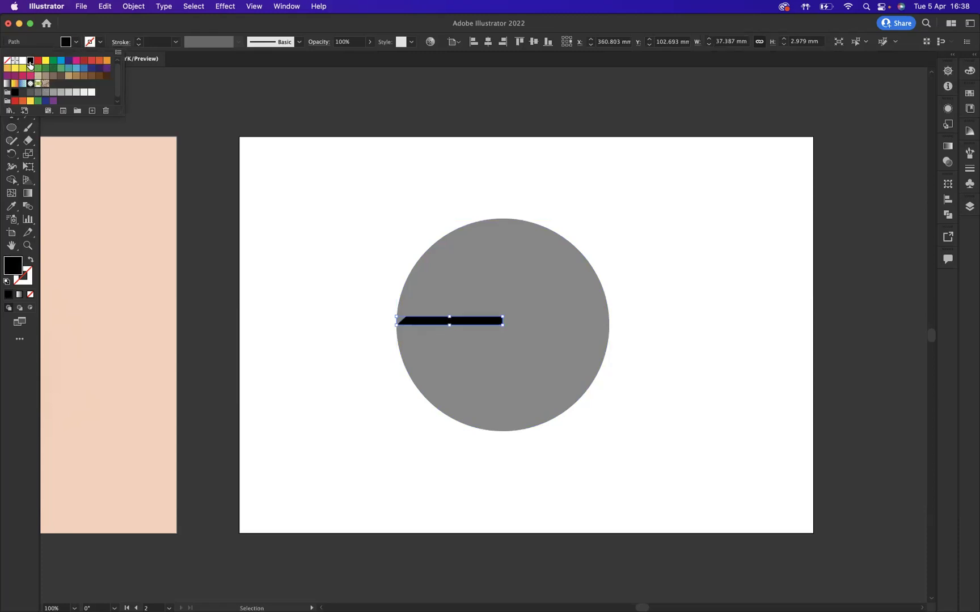
click(298, 154)
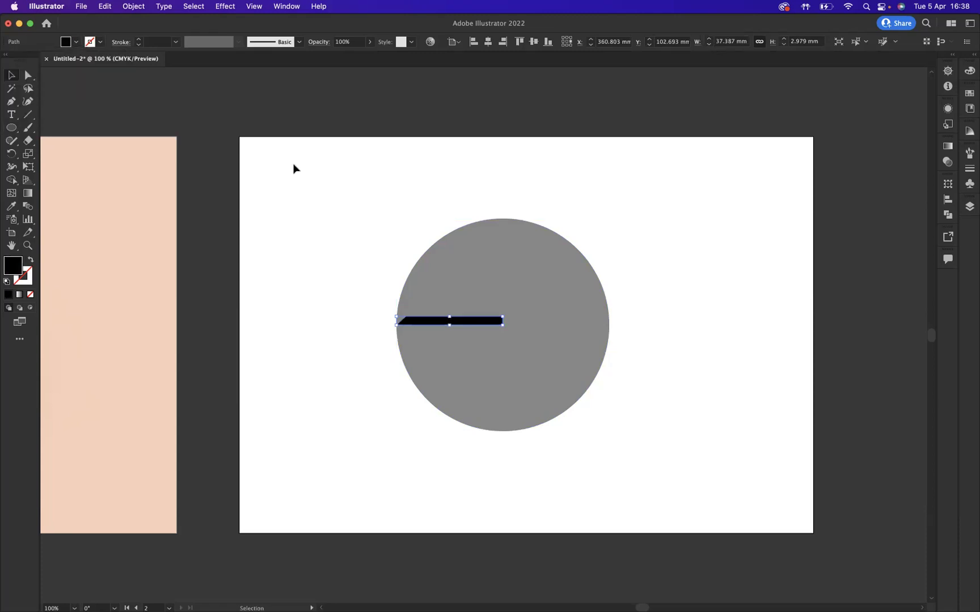
click(308, 275)
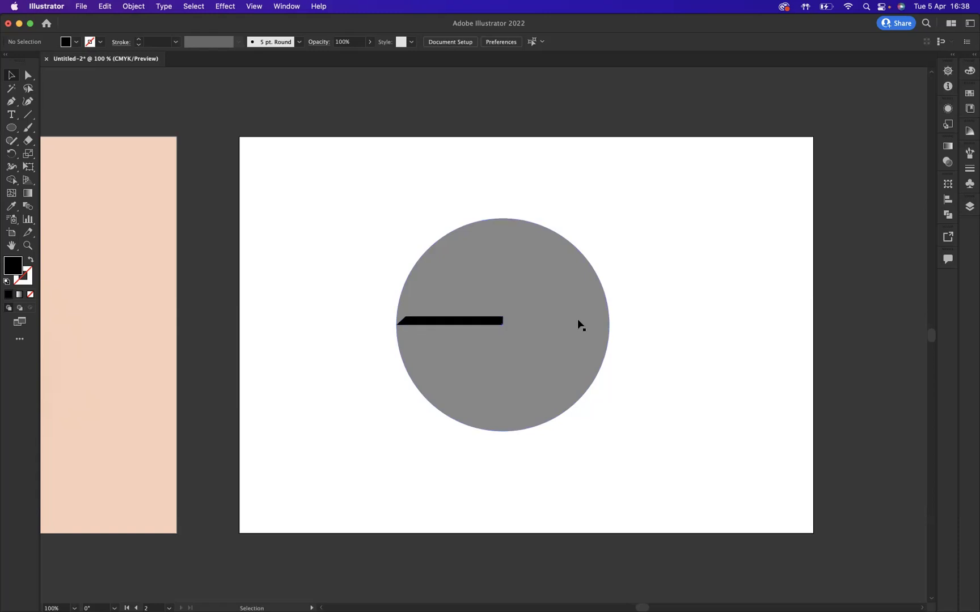
Step: Reflect a copy of the black bar horizontally about its right end onto the circle's right half
click(475, 323)
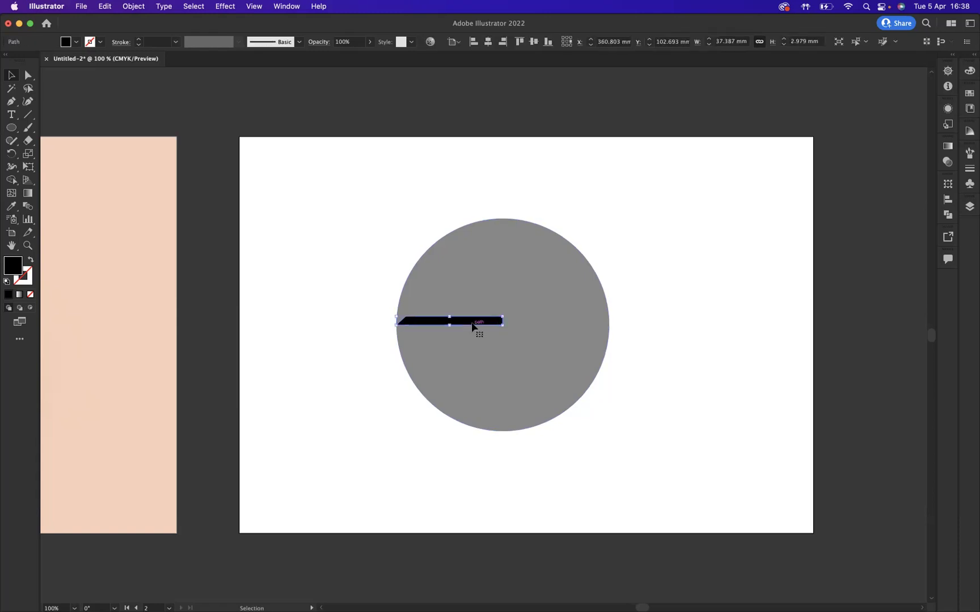
click(286, 8)
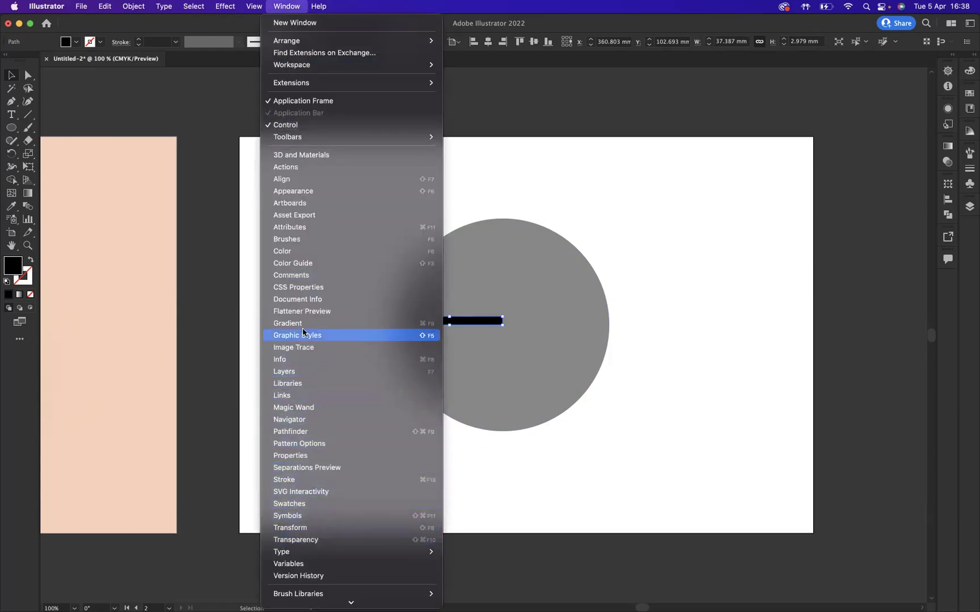
click(295, 457)
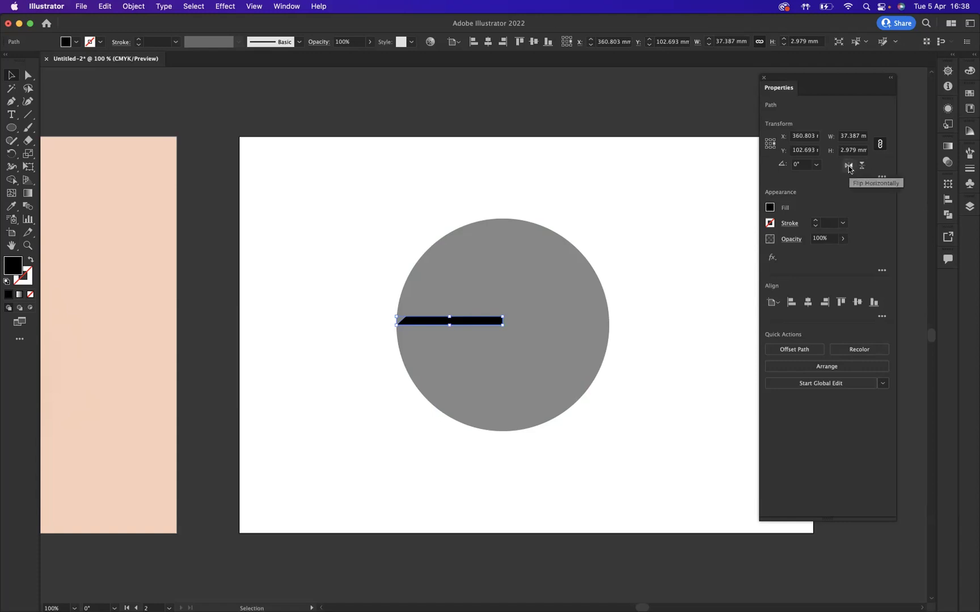
click(770, 143)
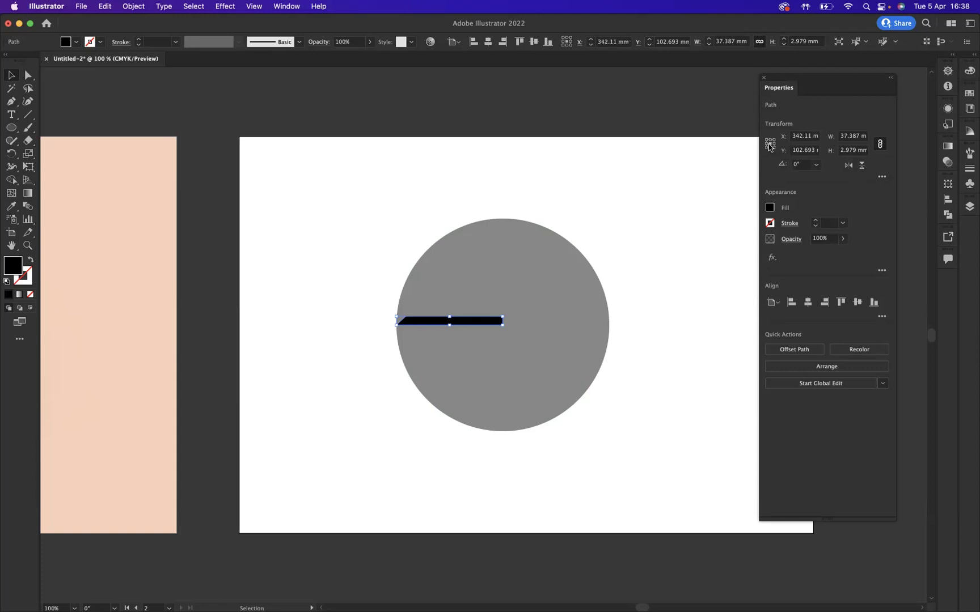
click(773, 144)
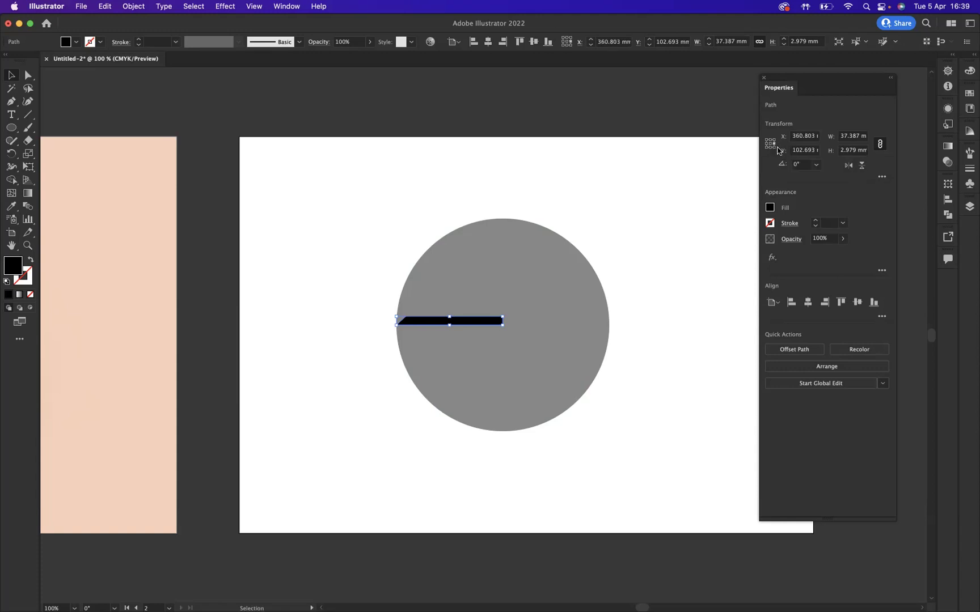
click(849, 166)
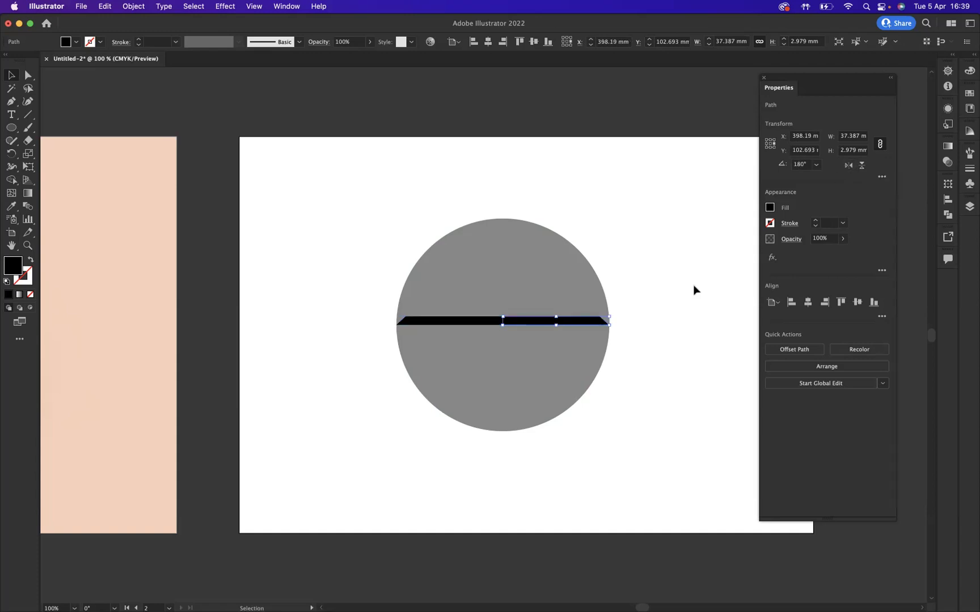
Step: Merge the left and right bar halves with Shape Builder into one 74.775 mm bar
shift+click(469, 324)
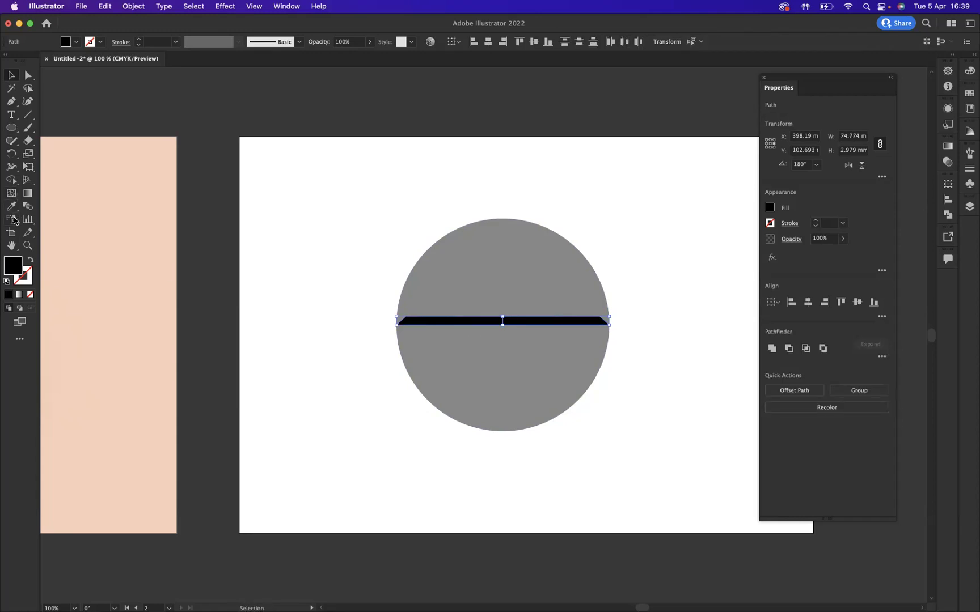
click(11, 181)
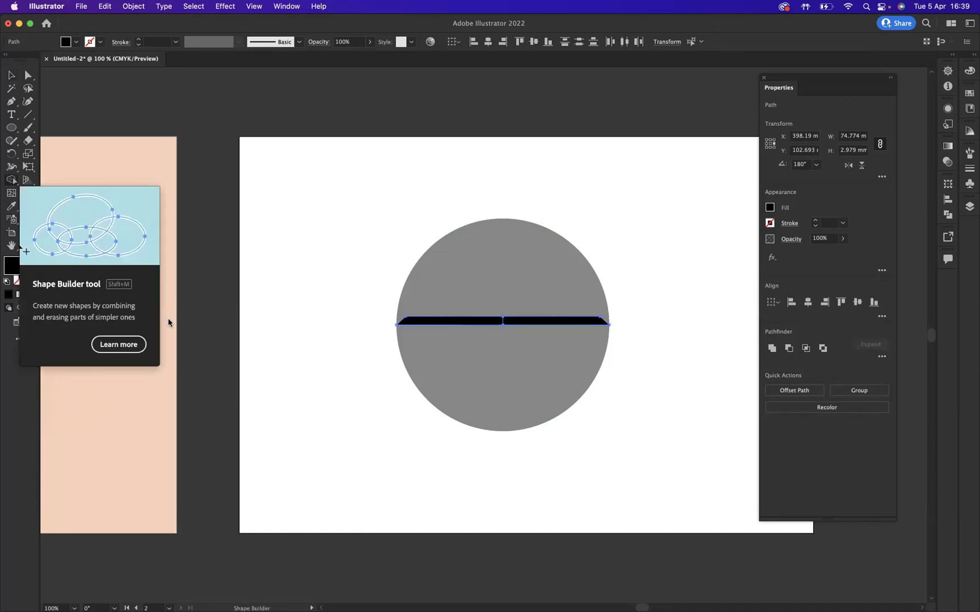
drag(499, 322, 507, 324)
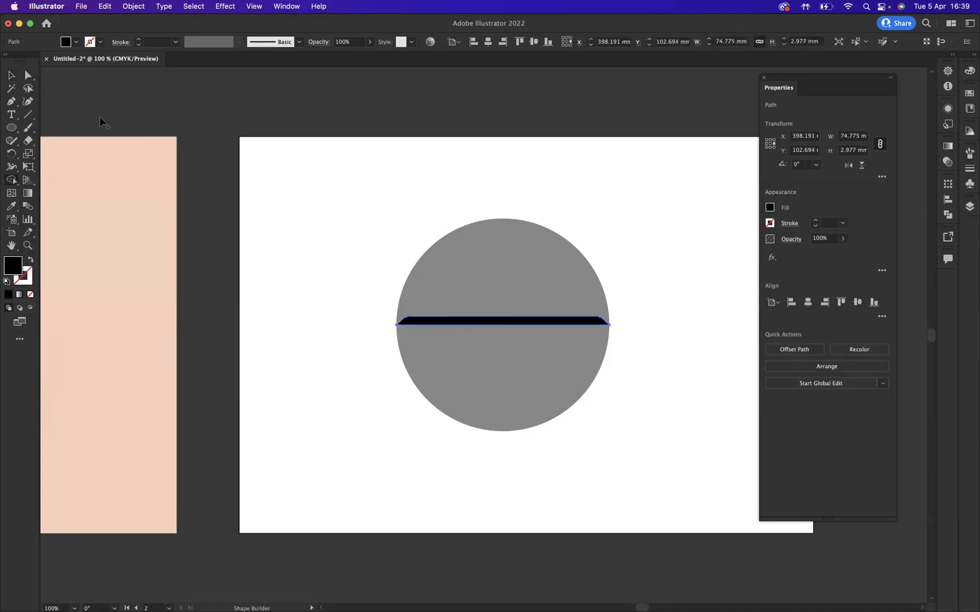
click(11, 75)
click(337, 180)
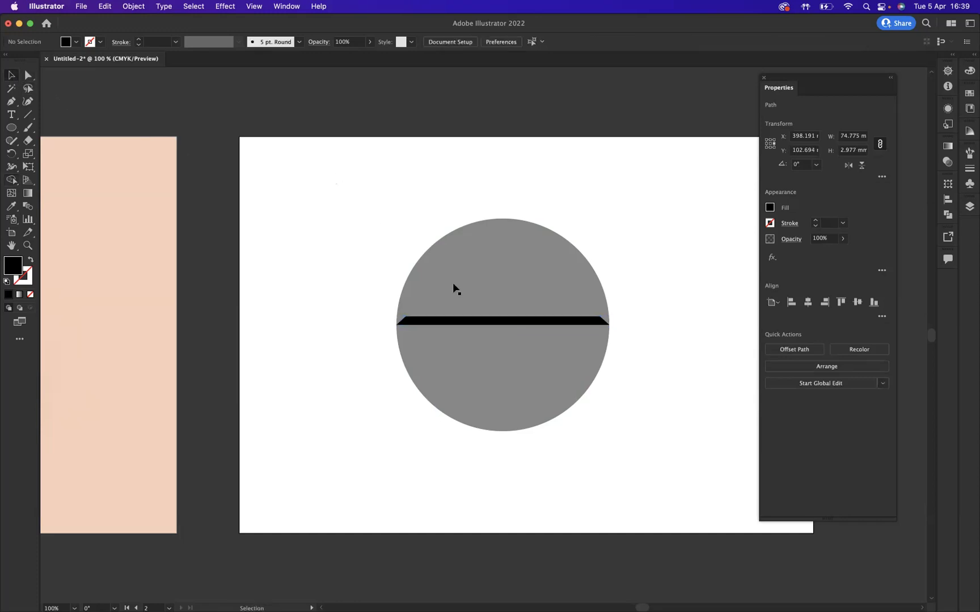
Step: Reflect a copy of the merged bar vertically about its bottom edge
click(516, 325)
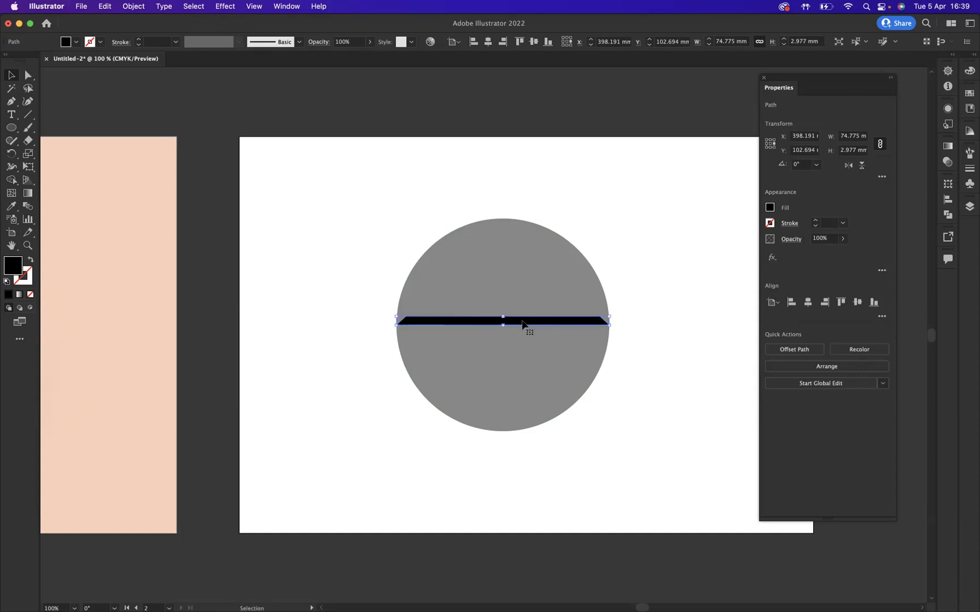
key(a)
key(v)
click(770, 148)
click(863, 169)
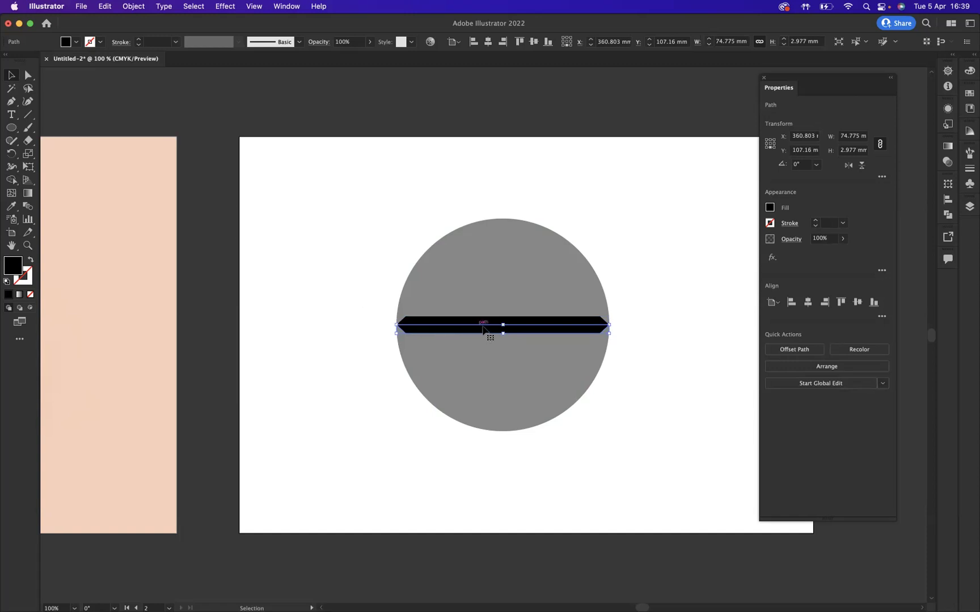
Step: Combine the upper and lower bars with Shape Builder into one 74.775 × 5.953 mm pointed bar
shift+click(541, 321)
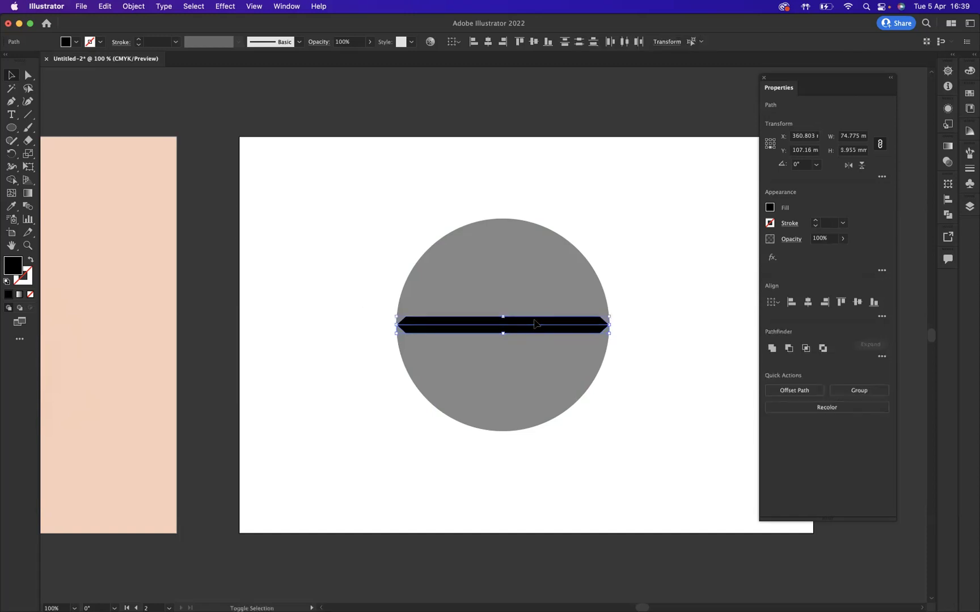
click(11, 180)
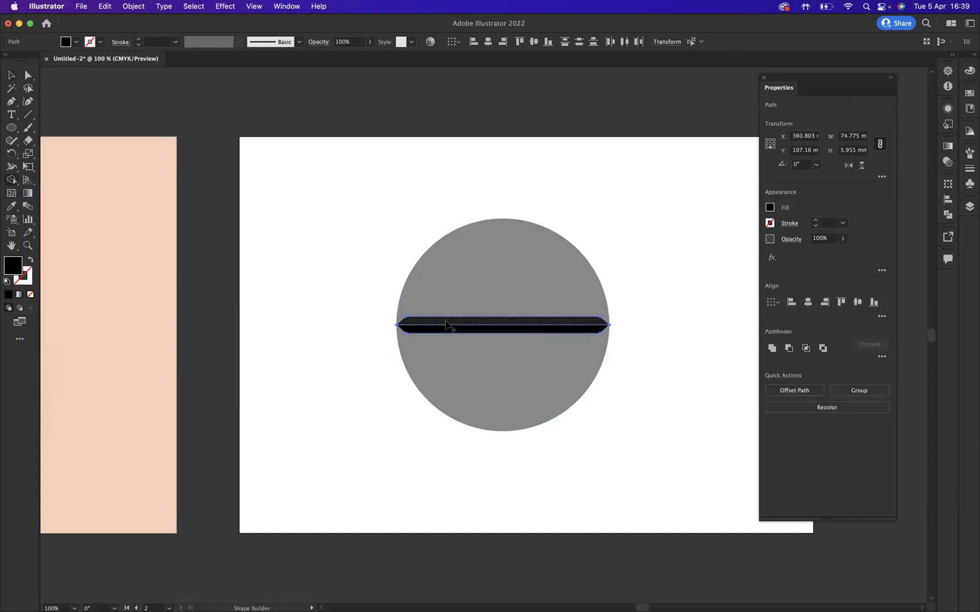
drag(444, 325, 452, 333)
key(v)
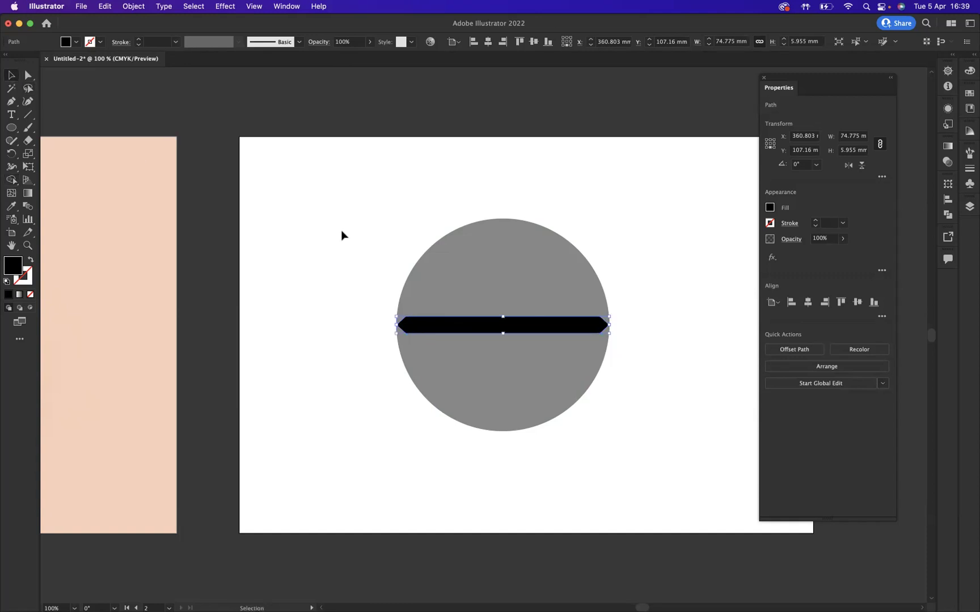
click(403, 234)
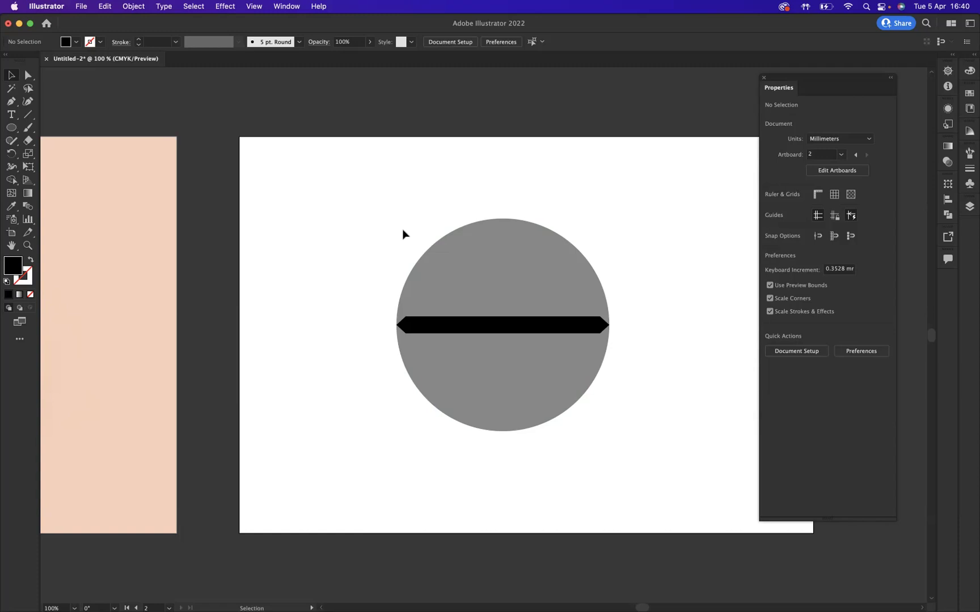
Step: Group the grey circle and black bar together
click(467, 326)
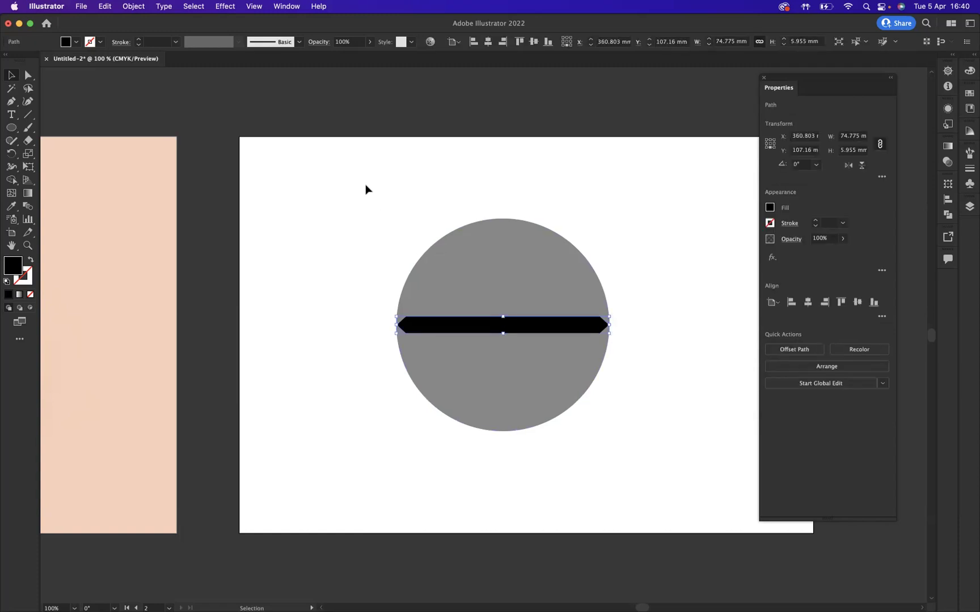
drag(366, 189, 631, 455)
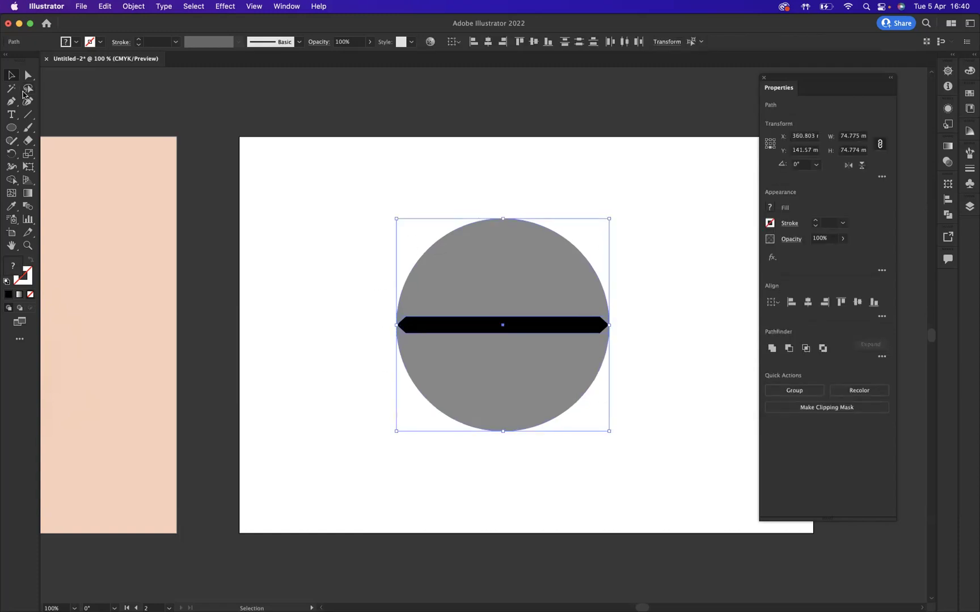
right_click(487, 272)
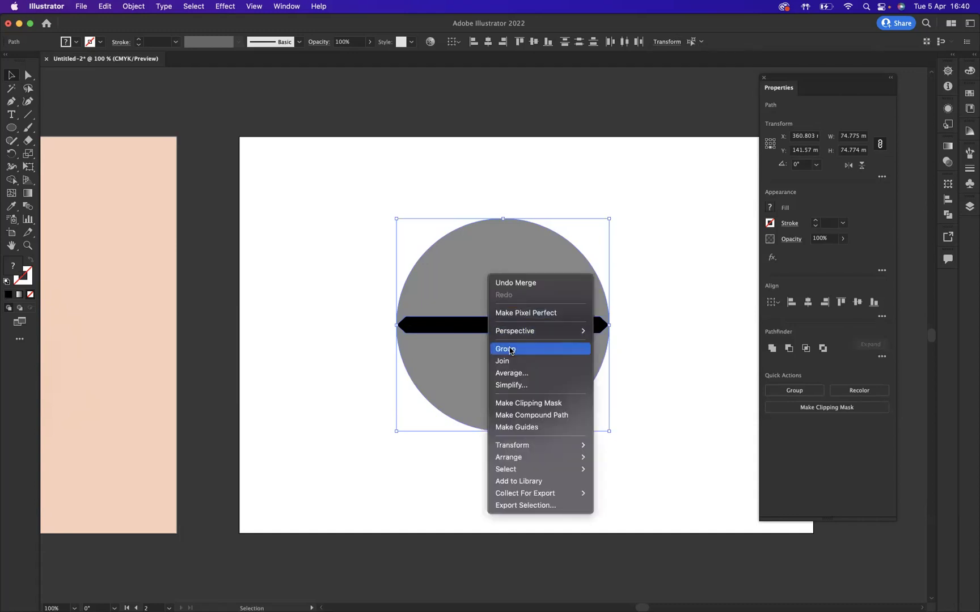
click(355, 254)
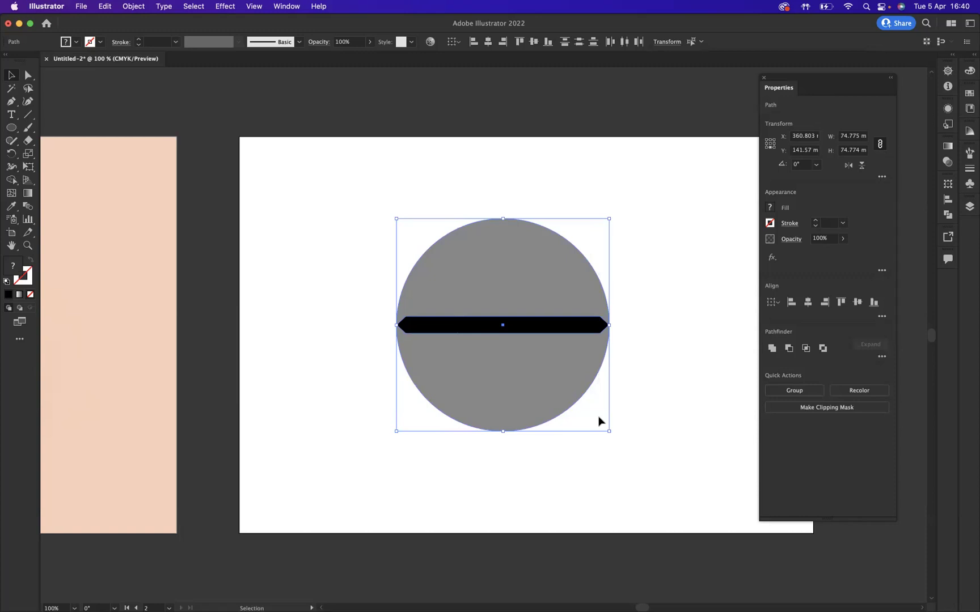
key(super+g)
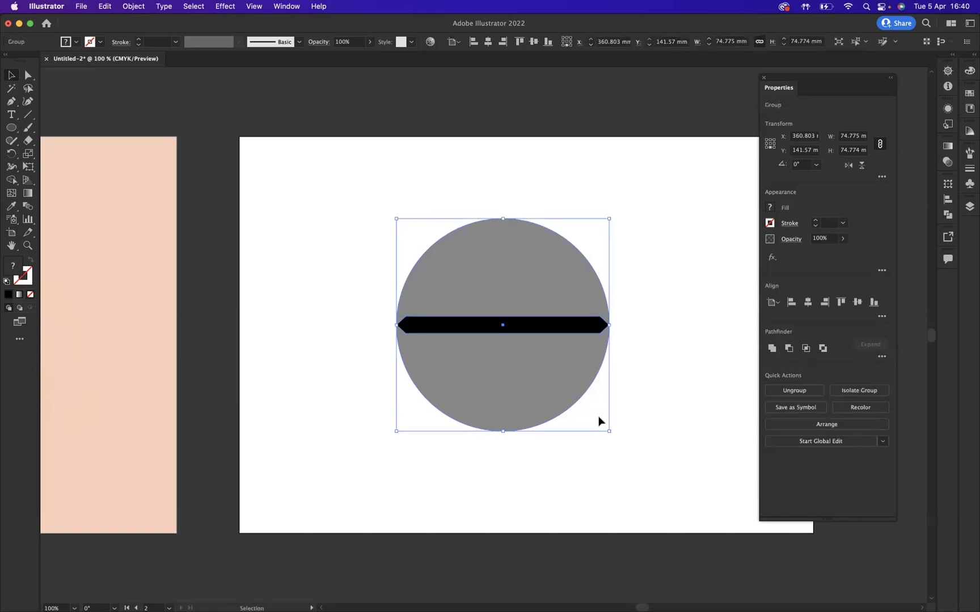
Step: Move the group about 32 mm left to X 328.51 mm and reselect it
drag(531, 298, 442, 299)
click(560, 272)
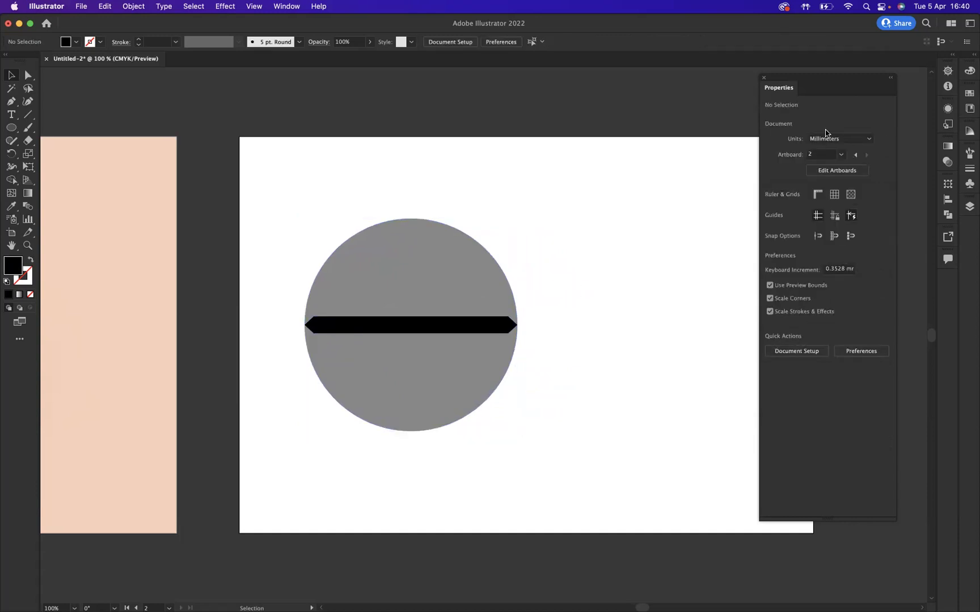
drag(319, 191, 496, 417)
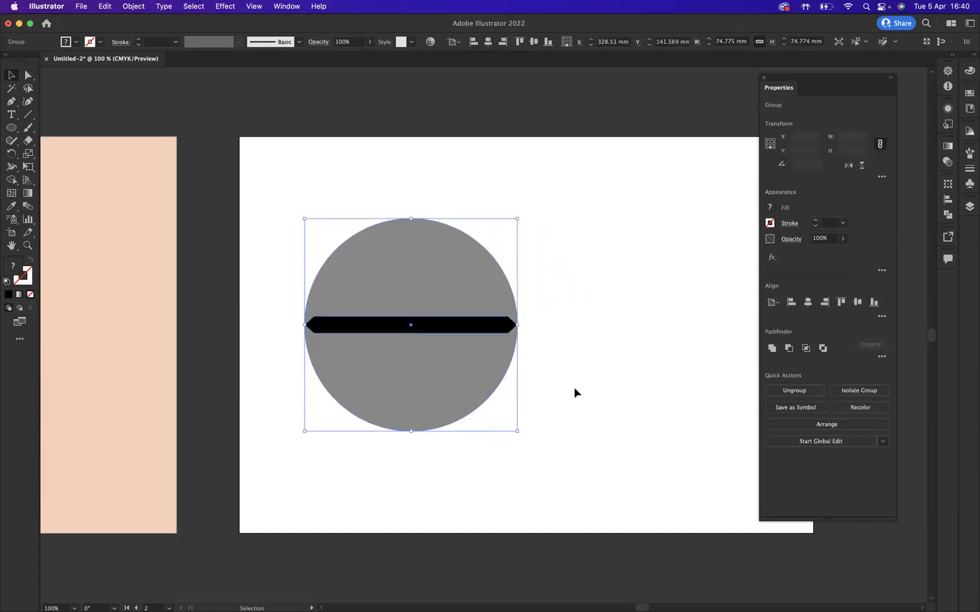
click(763, 79)
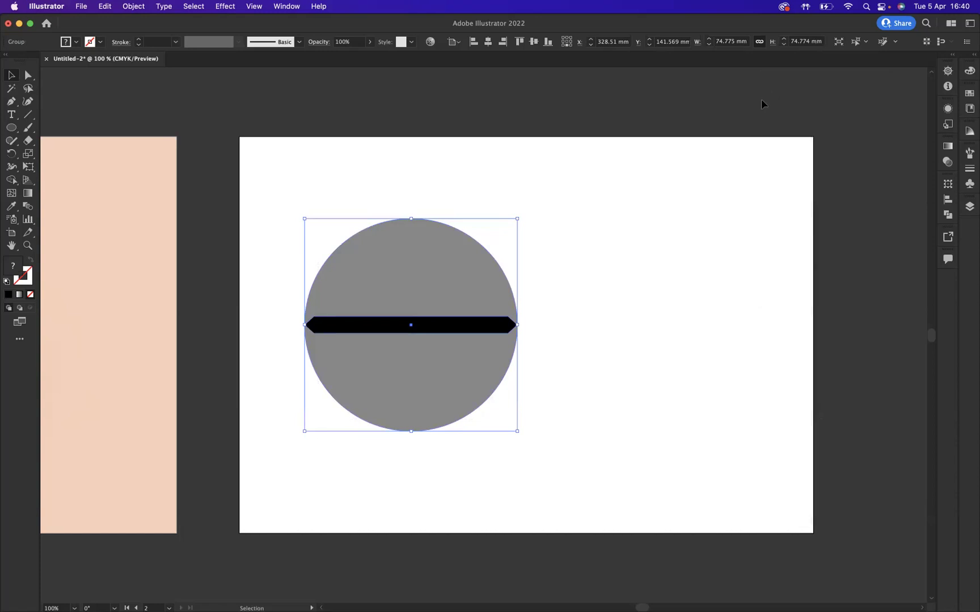
Step: Open the 3D and Materials panel on its Object tab showing the 3D Type options
click(287, 7)
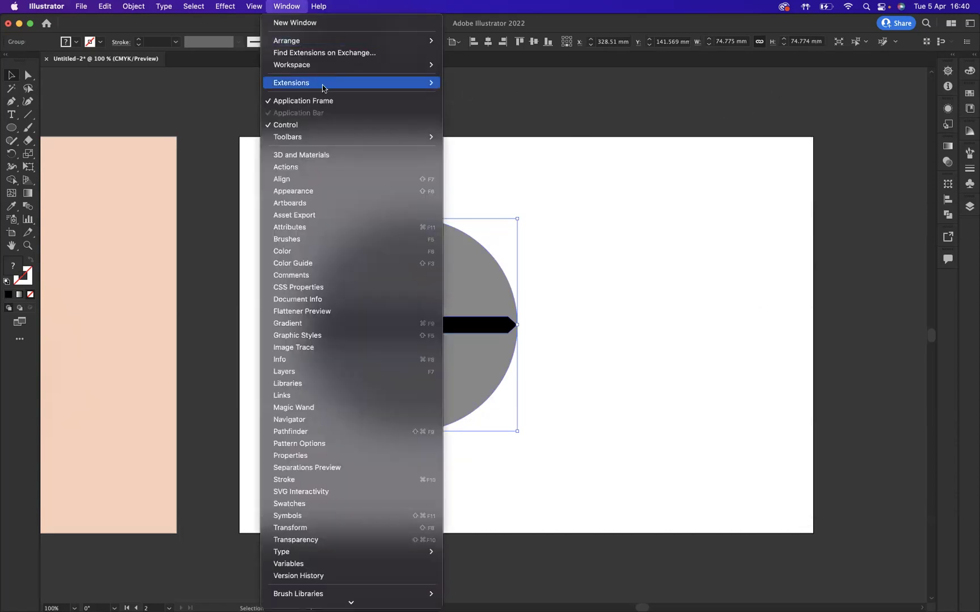
click(301, 157)
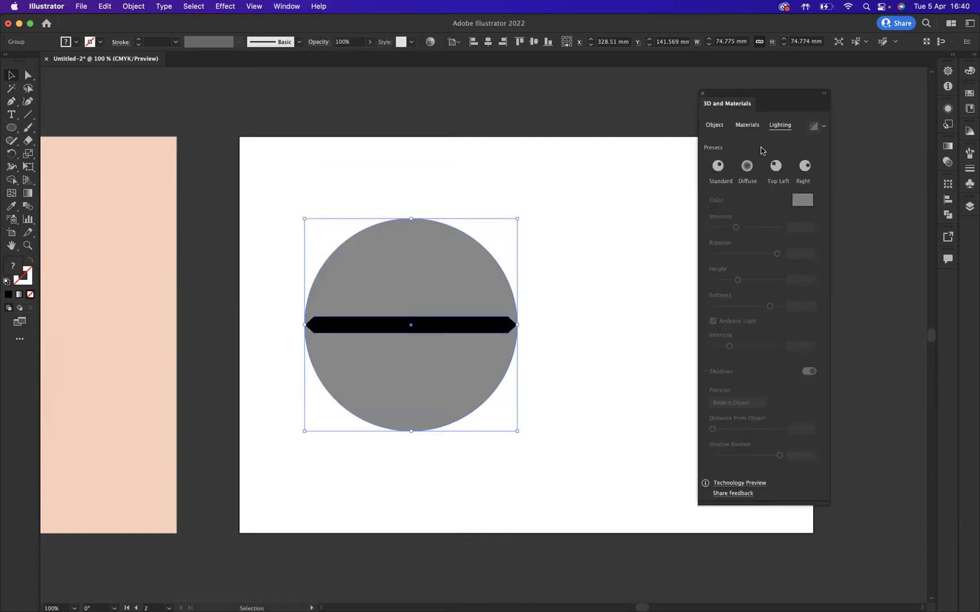
click(734, 126)
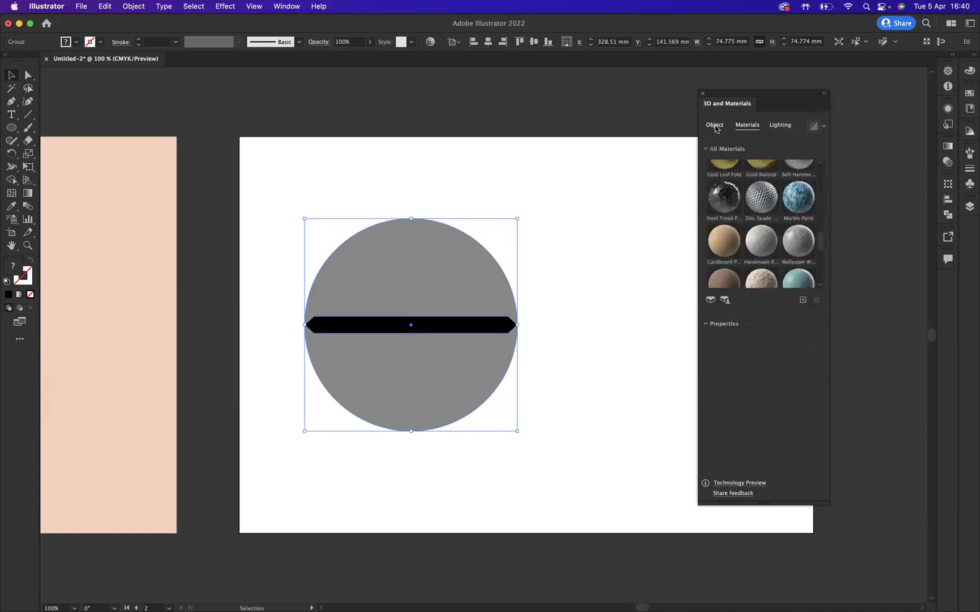
click(718, 126)
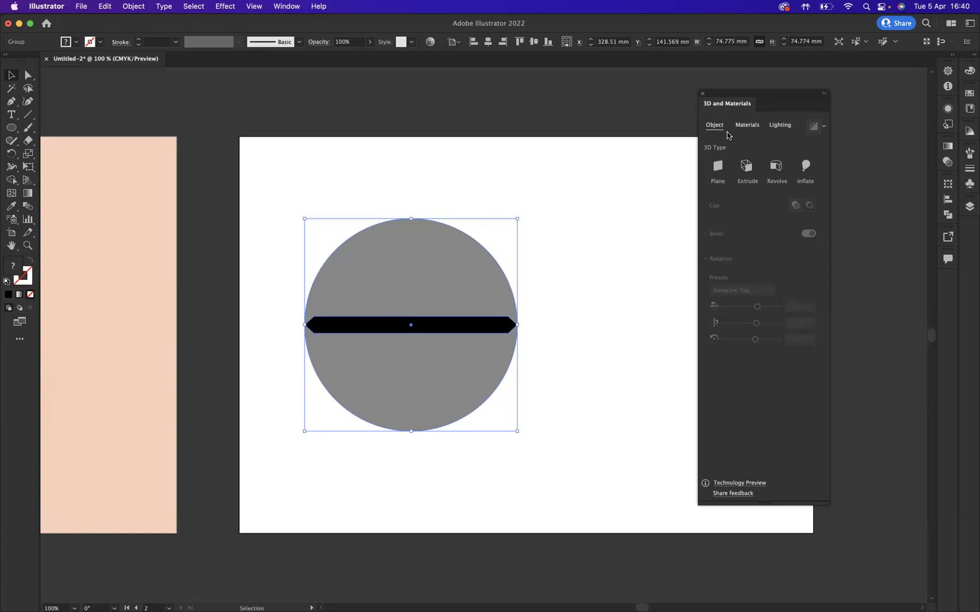
Step: Inflate the circle into a 3D disc at Isometric Top rotation, 29% volume and greater depth
click(805, 170)
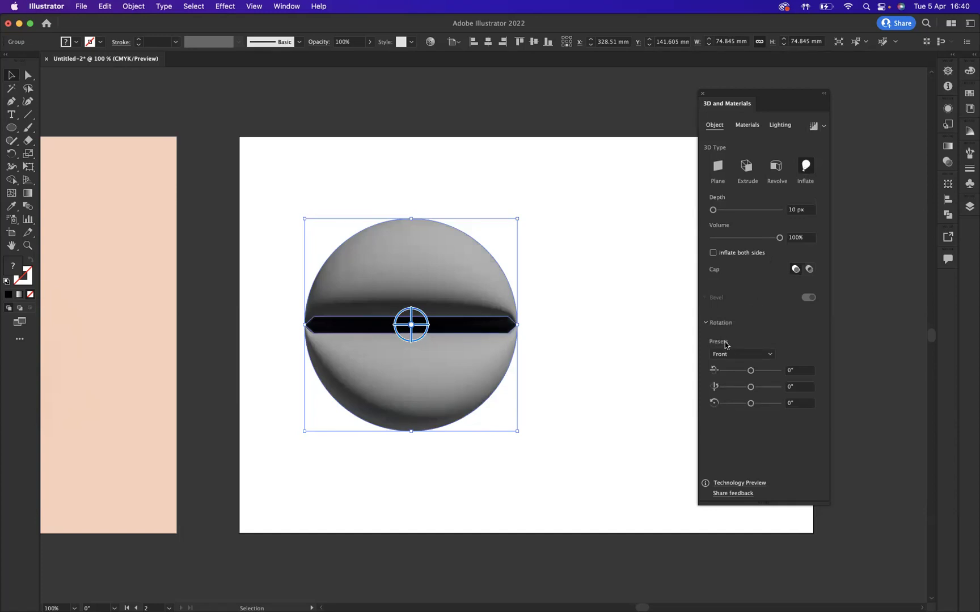
click(770, 356)
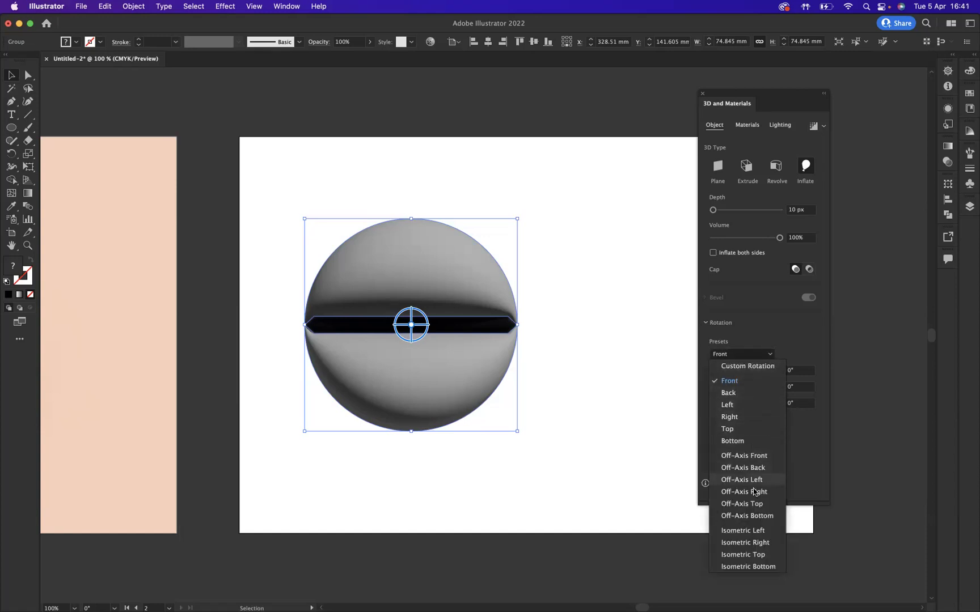
click(741, 555)
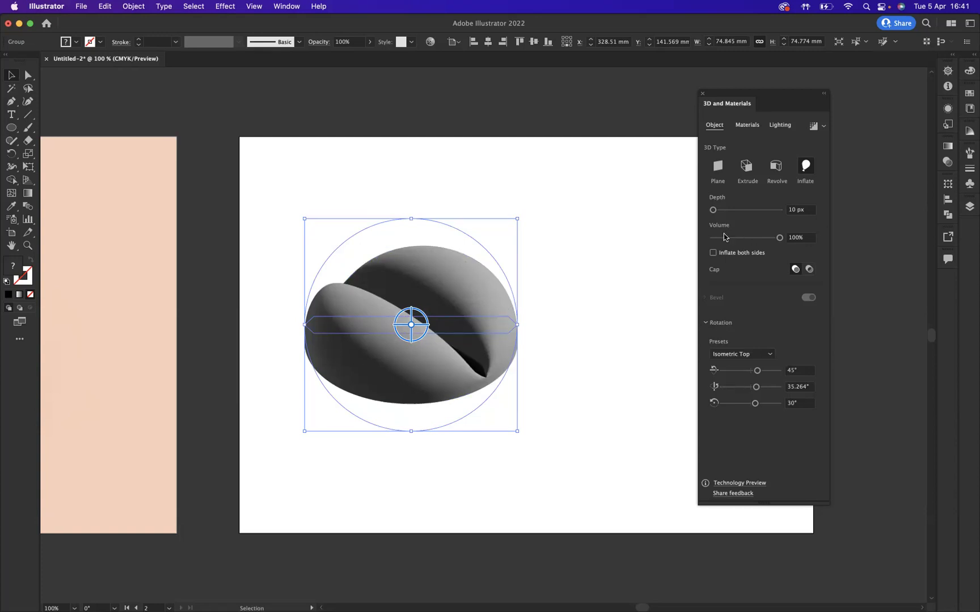
drag(781, 238, 734, 243)
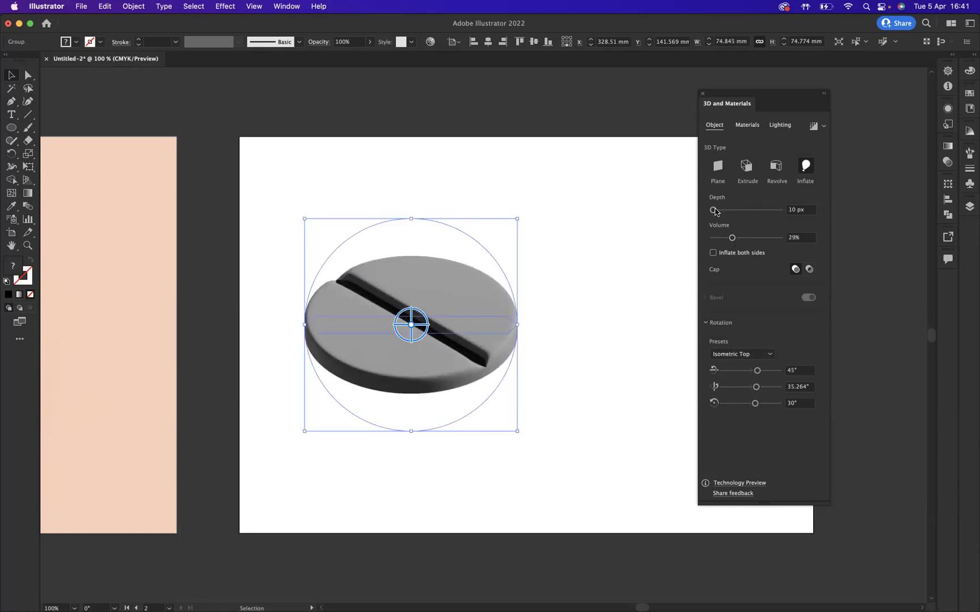
drag(713, 211, 717, 213)
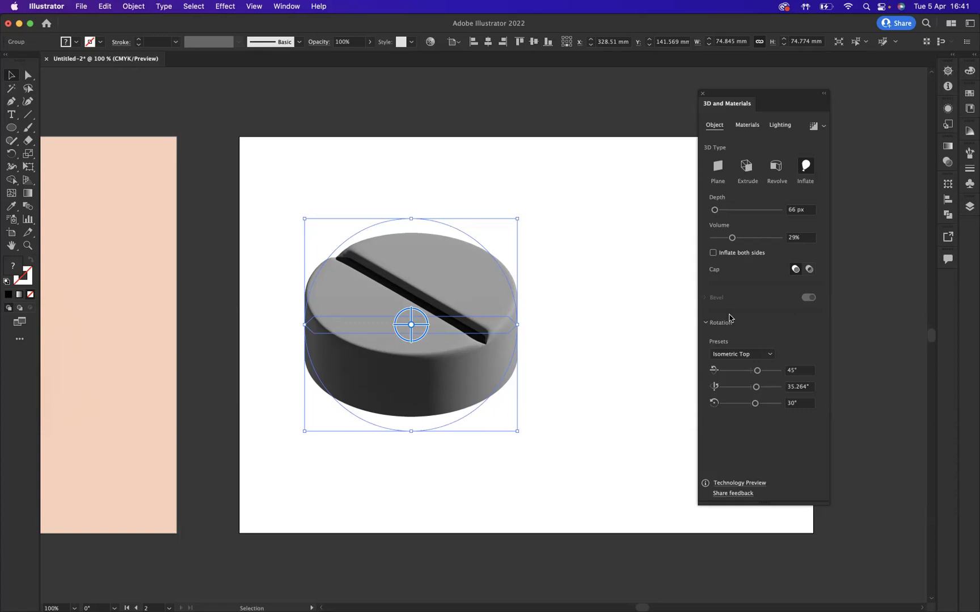
Step: Preview the gingham and concrete materials, then apply Cardboard Paper to the pill
click(745, 126)
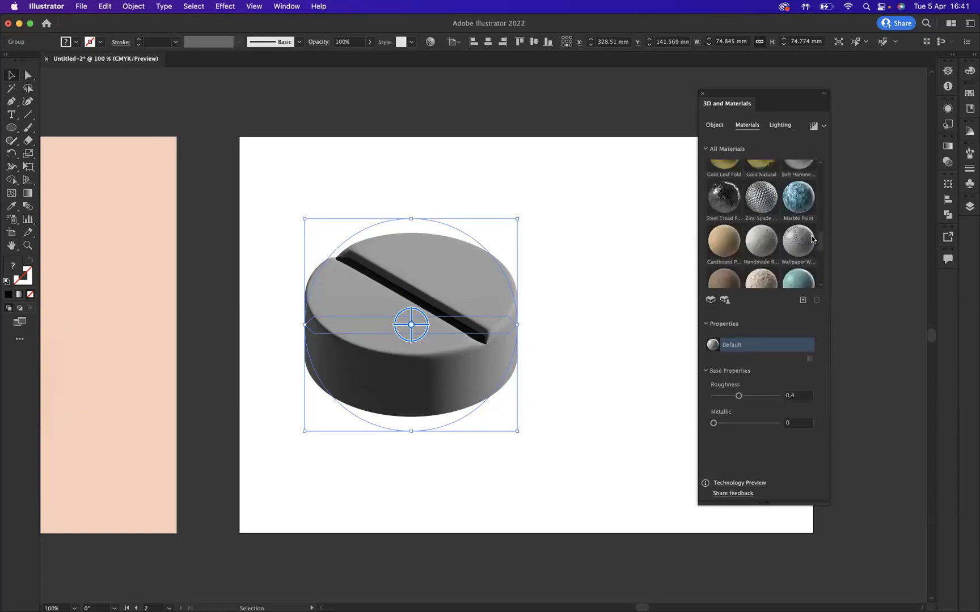
drag(821, 241, 827, 203)
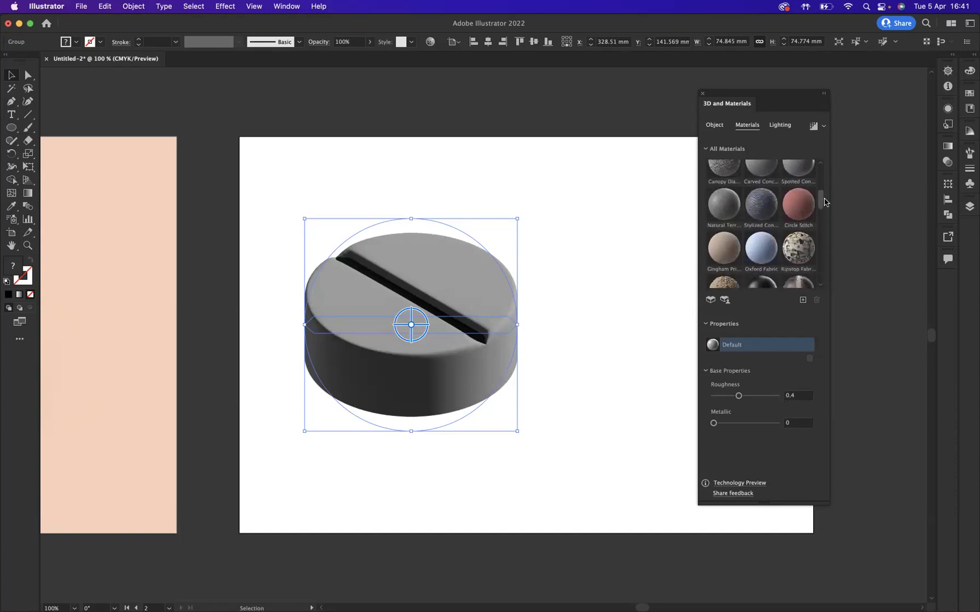
click(724, 247)
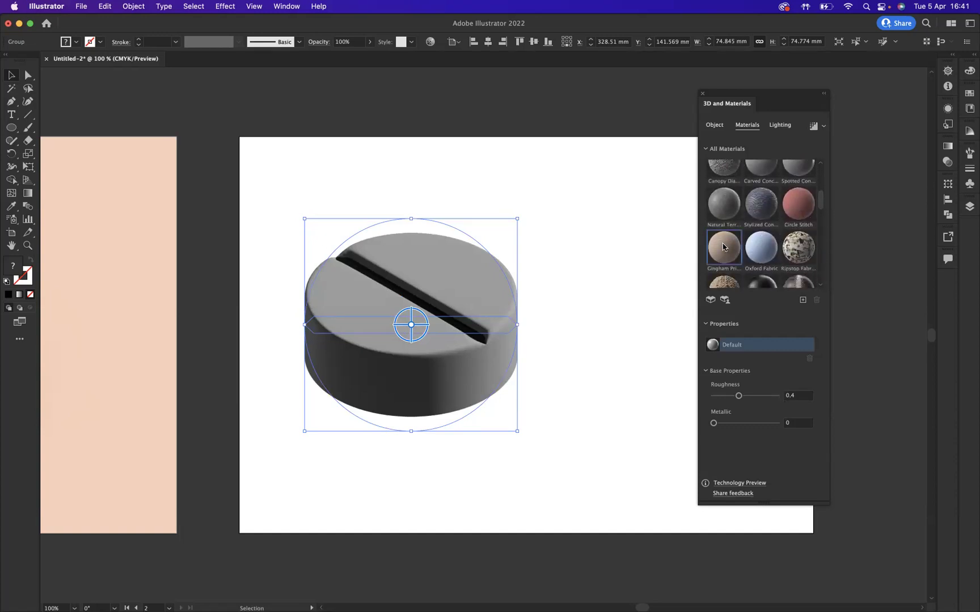
click(758, 211)
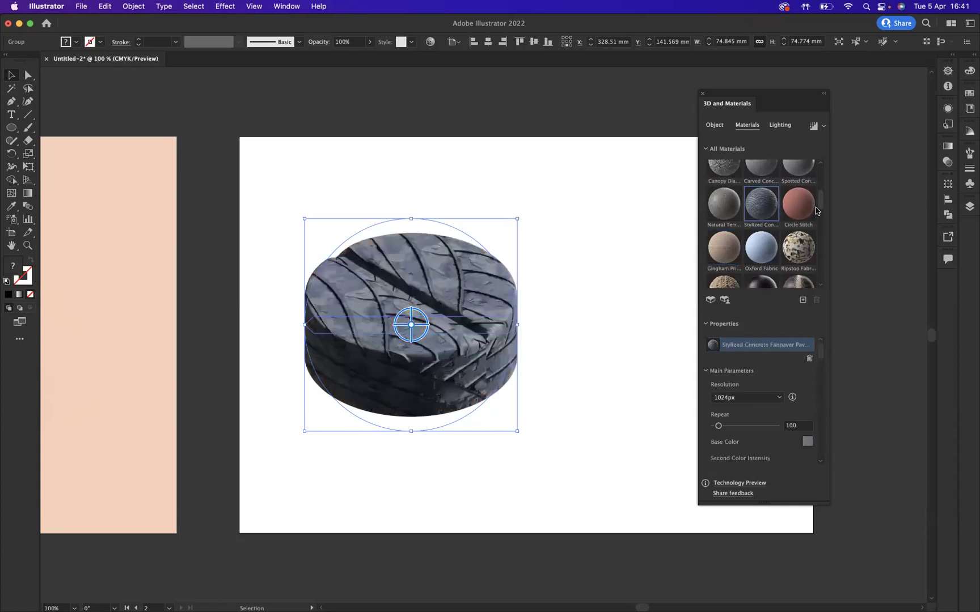
scroll(821, 215, down, 2)
scroll(820, 216, down, 10)
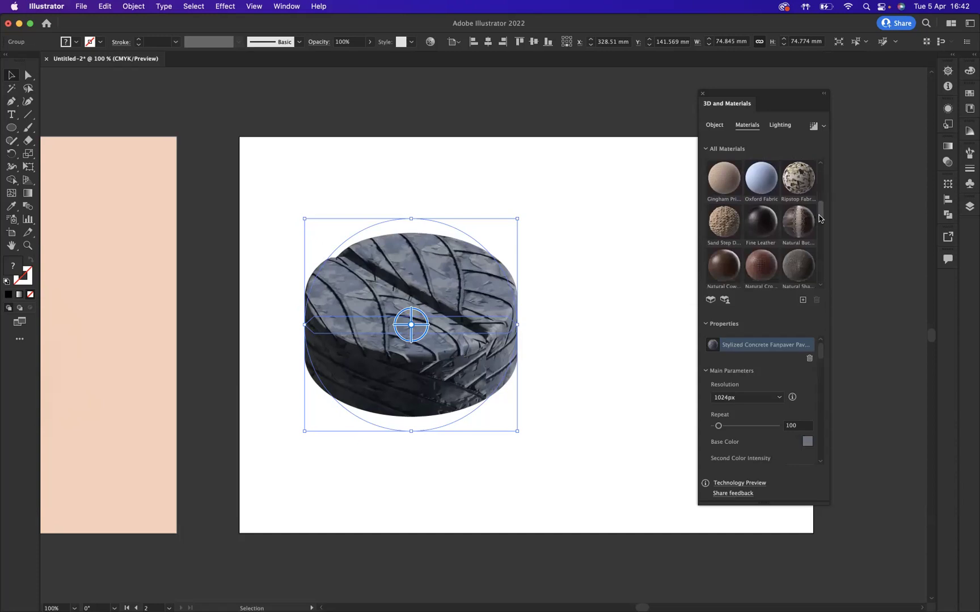
scroll(819, 233, down, 5)
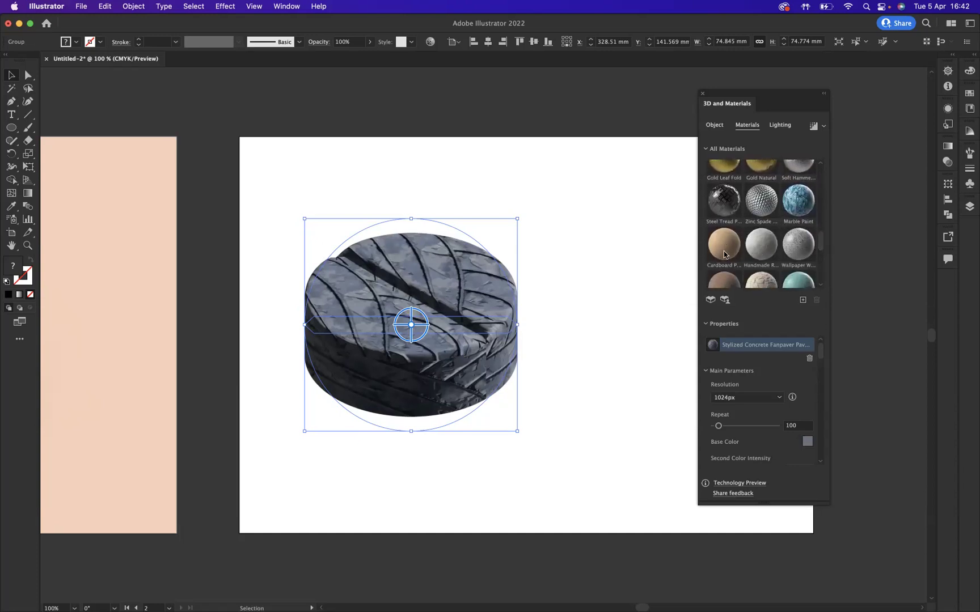
click(724, 254)
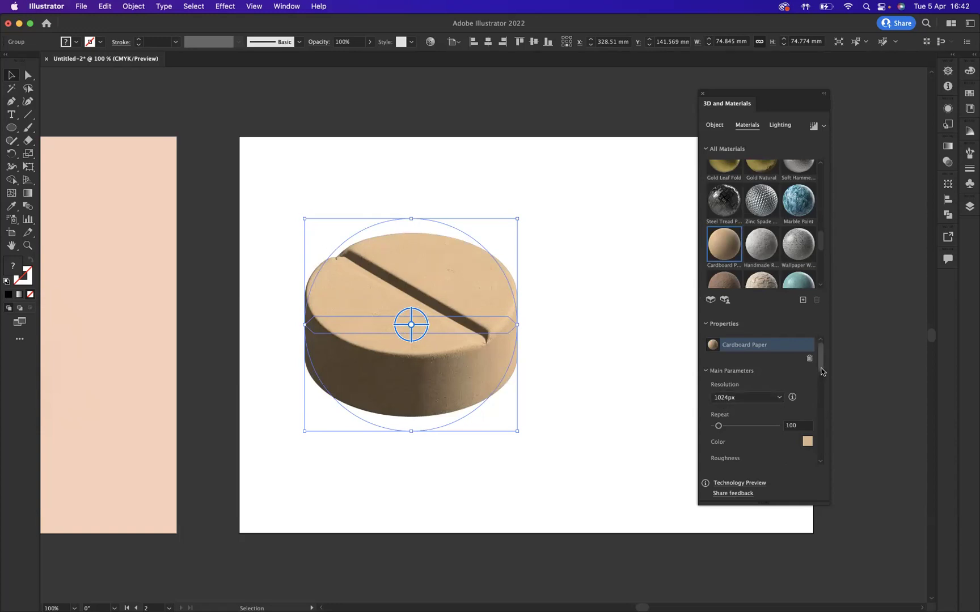
Step: Slightly increase the cardboard Fiber Density and set the texture Offset X to 215
drag(822, 371, 819, 391)
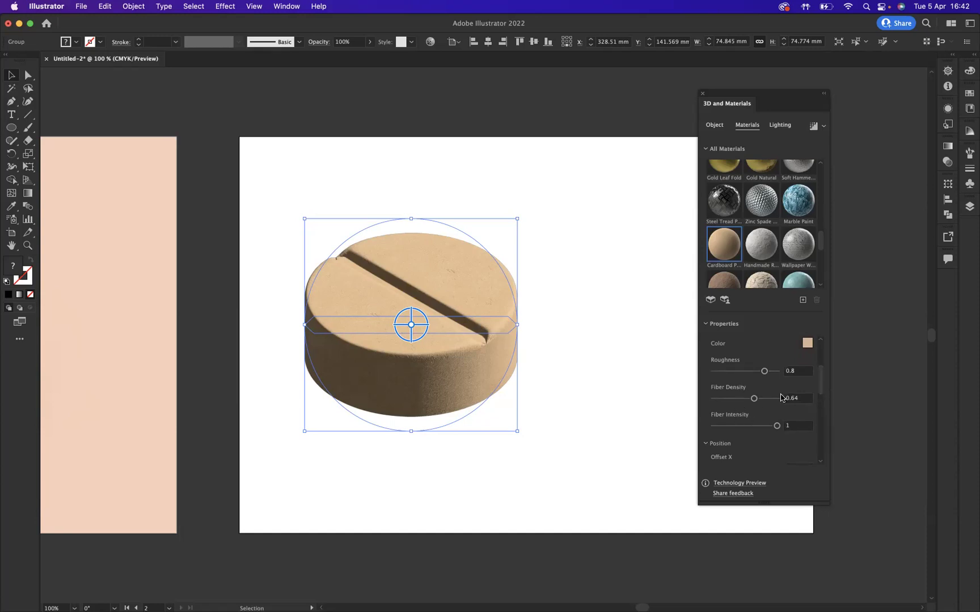
drag(754, 399, 764, 399)
scroll(820, 379, down, 3)
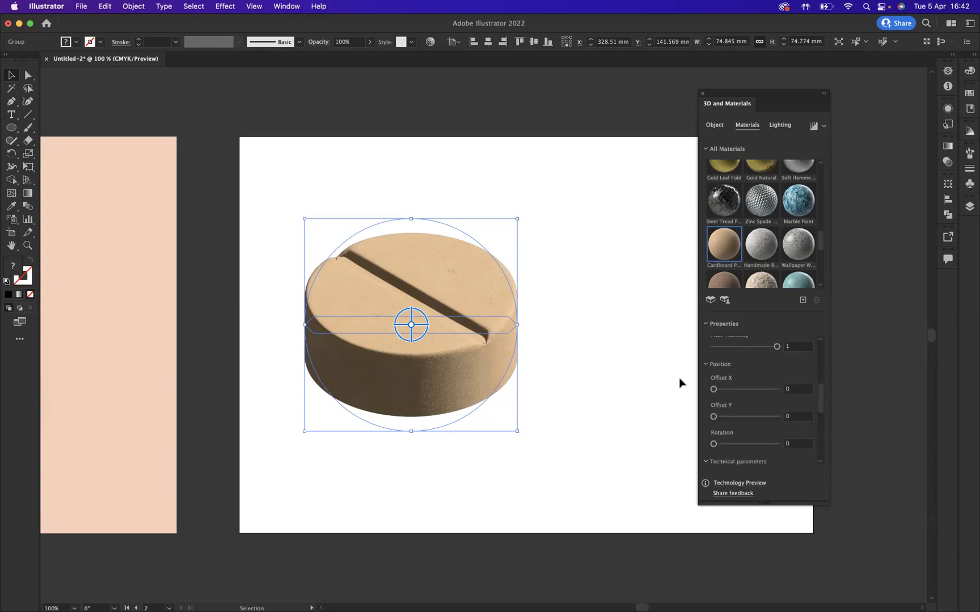
drag(715, 390, 728, 391)
scroll(821, 397, down, 3)
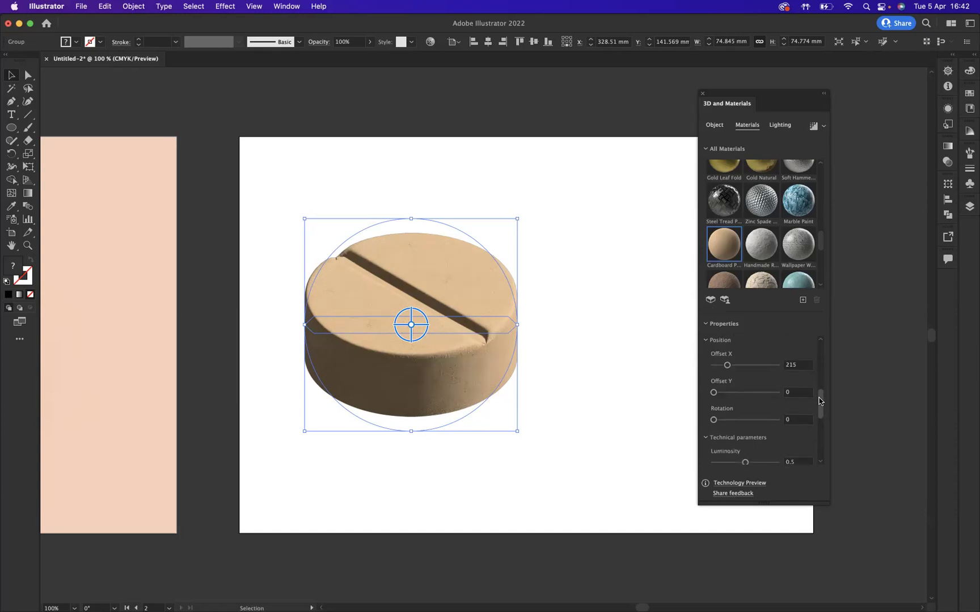
scroll(823, 377, up, 6)
scroll(822, 375, up, 2)
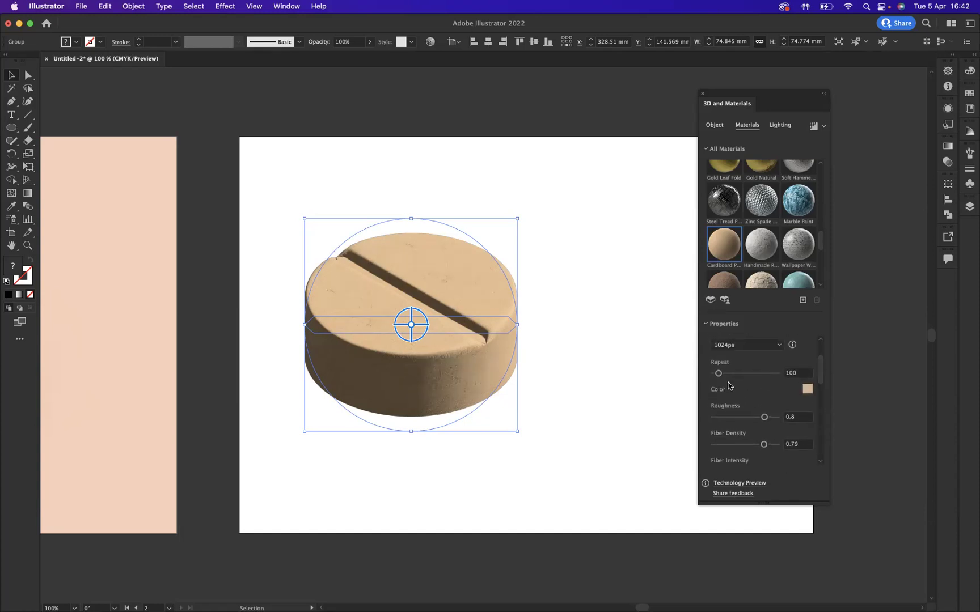
Step: Keep the tan material colour and adjust its saturation to 0.48
click(808, 389)
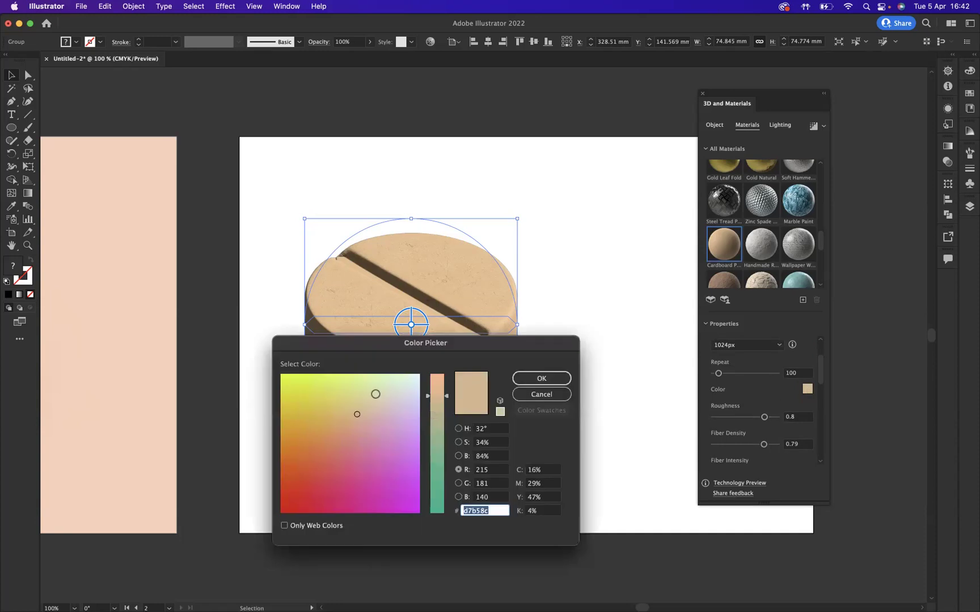
click(542, 378)
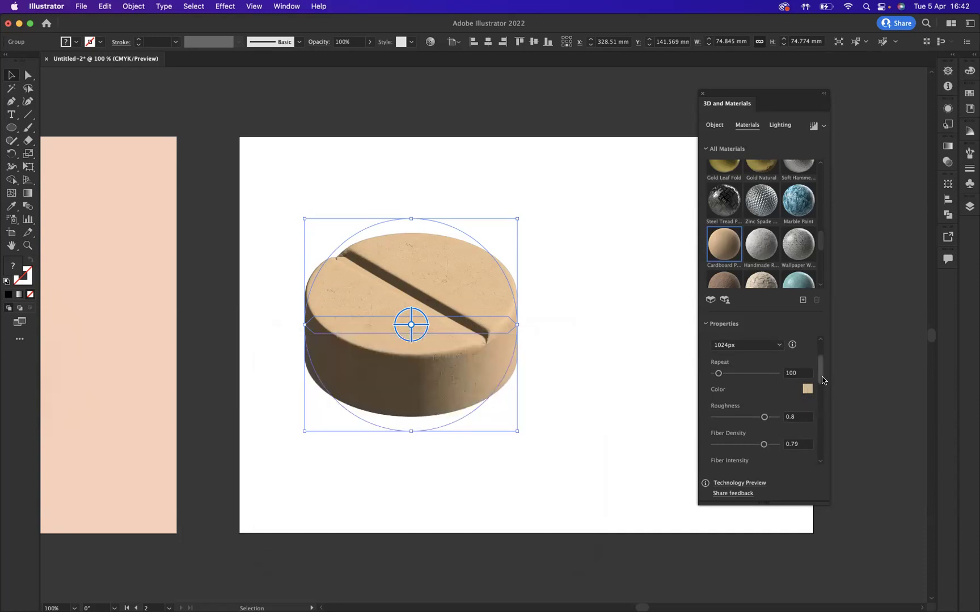
scroll(822, 389, down, 2)
drag(823, 388, 823, 443)
mouse_move(714, 403)
mouse_down()
mouse_move(768, 405)
mouse_move(707, 411)
mouse_up()
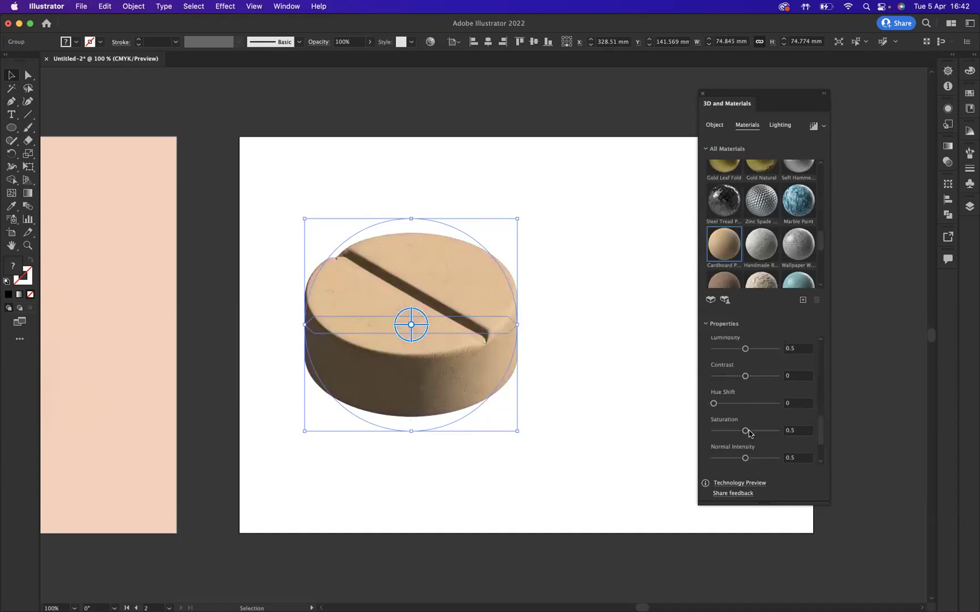
scroll(823, 436, down, 3)
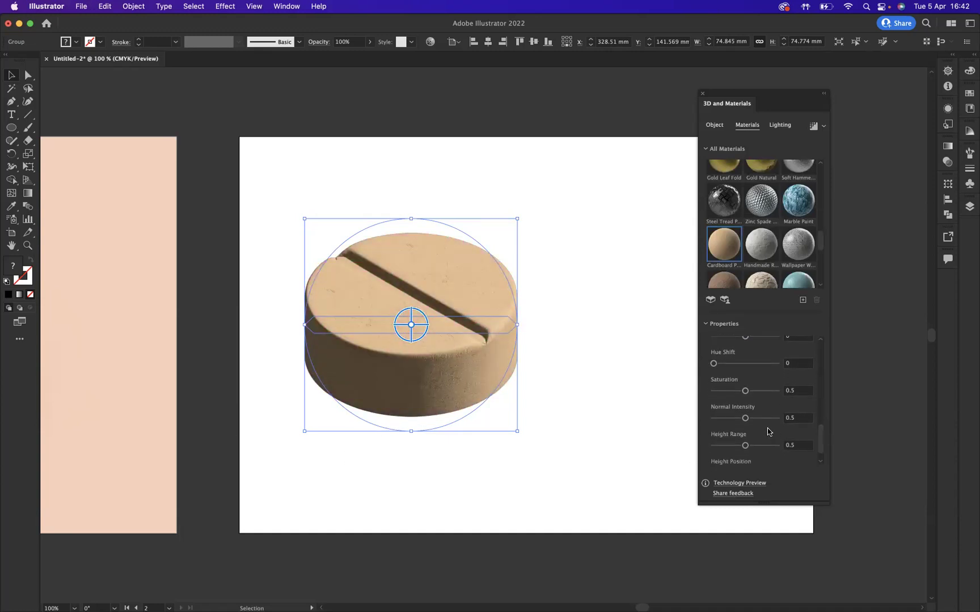
mouse_move(745, 391)
mouse_down()
mouse_move(783, 424)
mouse_move(758, 395)
mouse_move(744, 396)
mouse_up()
Step: Preview the Diffuse, Top Left and Right lighting presets, return to Standard, and raise intensity to 81%
click(781, 126)
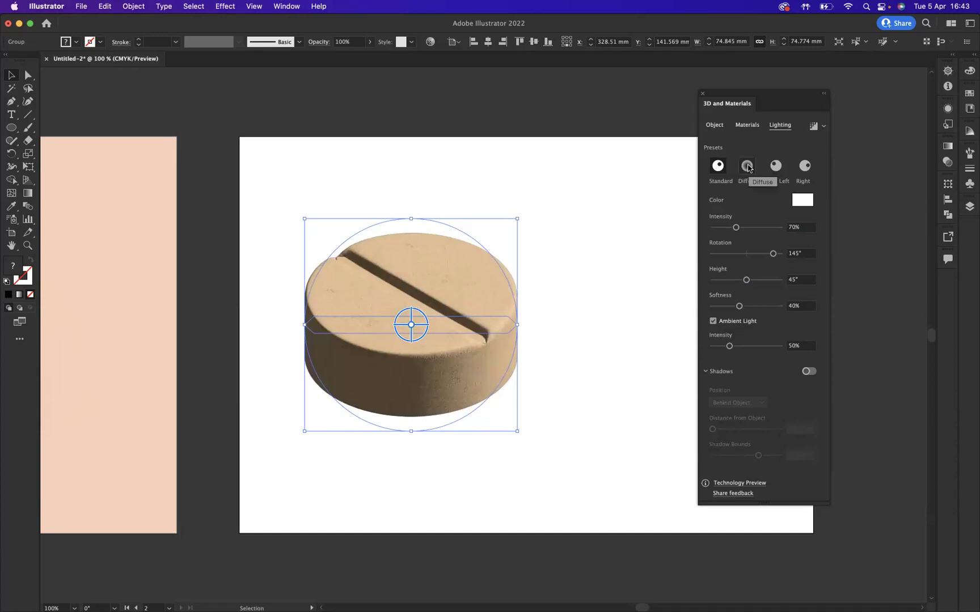
click(748, 167)
click(776, 166)
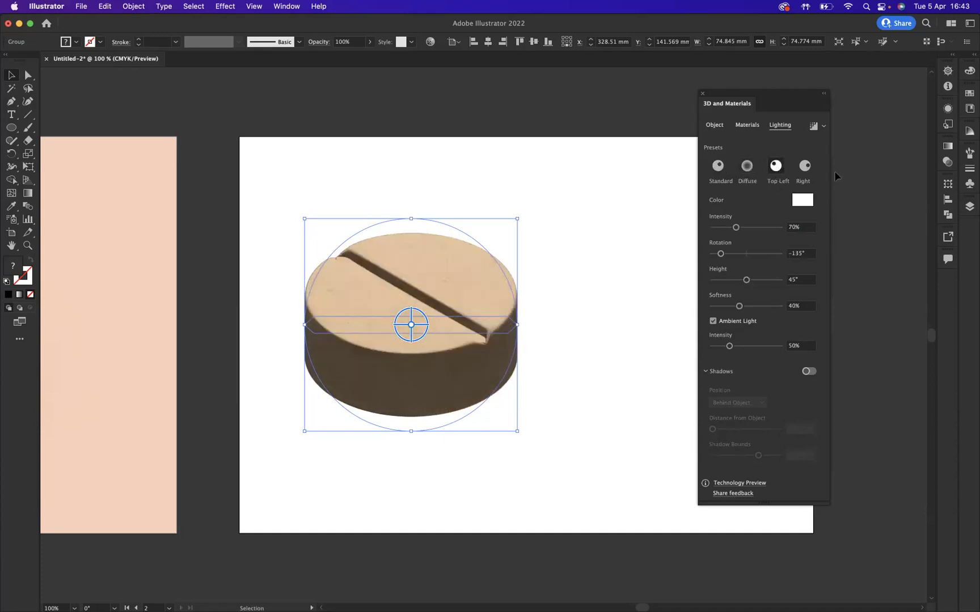
click(806, 167)
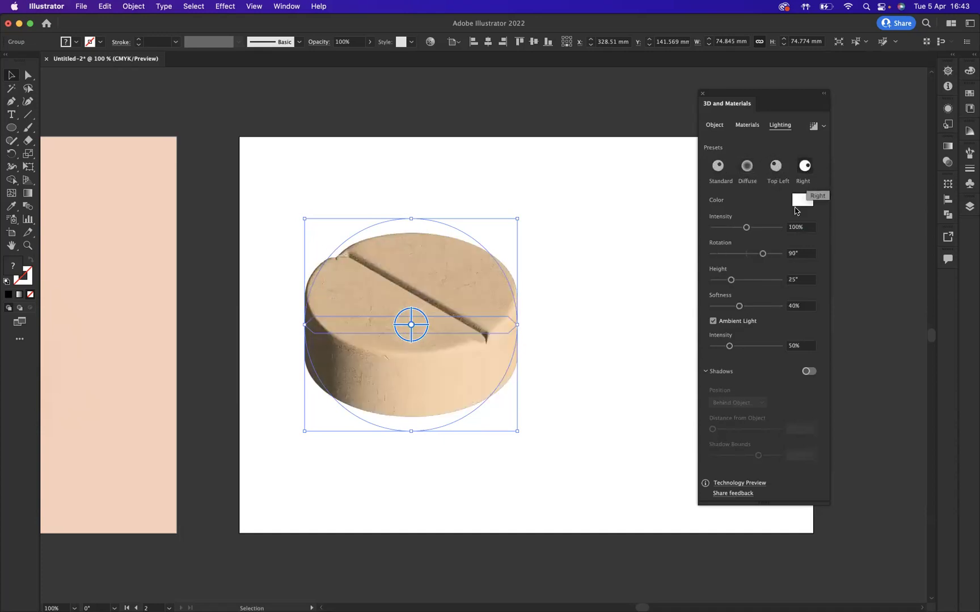
click(717, 168)
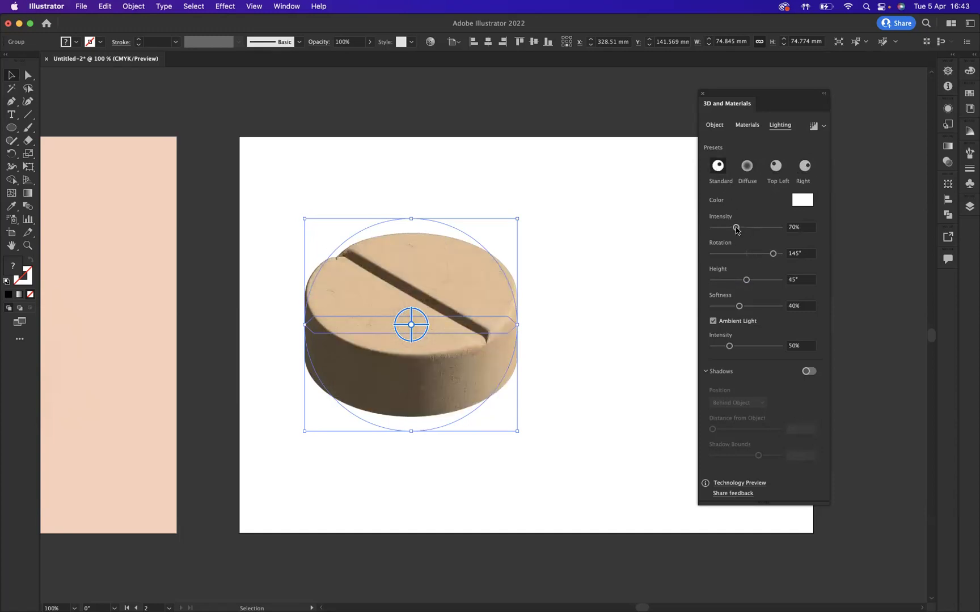
mouse_move(740, 228)
mouse_down()
mouse_move(761, 229)
mouse_move(740, 229)
mouse_move(759, 255)
mouse_move(777, 257)
mouse_move(766, 255)
mouse_move(747, 280)
mouse_move(758, 279)
mouse_move(748, 282)
mouse_move(753, 307)
mouse_move(741, 307)
mouse_up()
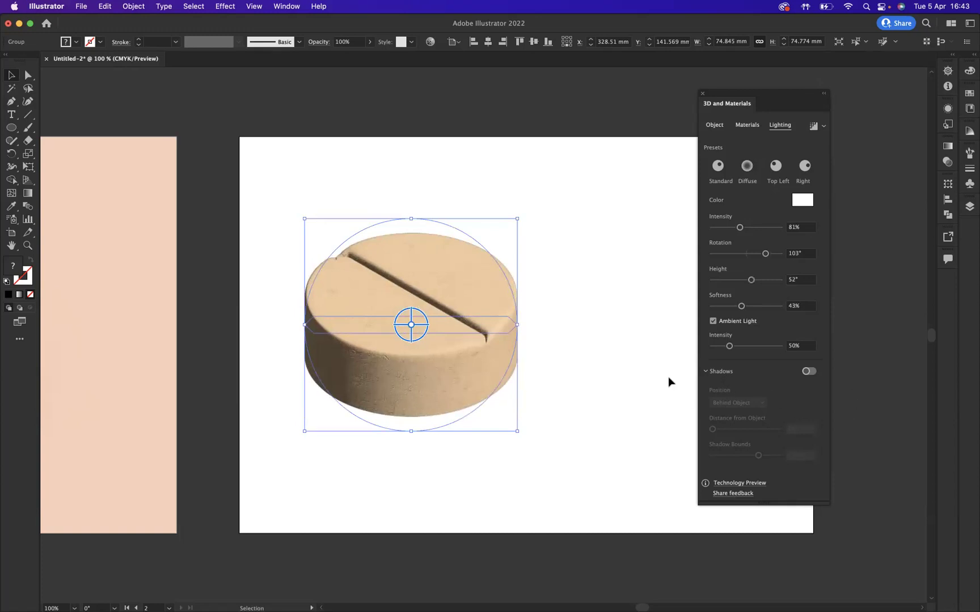
Step: Enable the pill's cast shadow with 400% shadow bounds and 0% distance from the object
scroll(481, 392, left, 10)
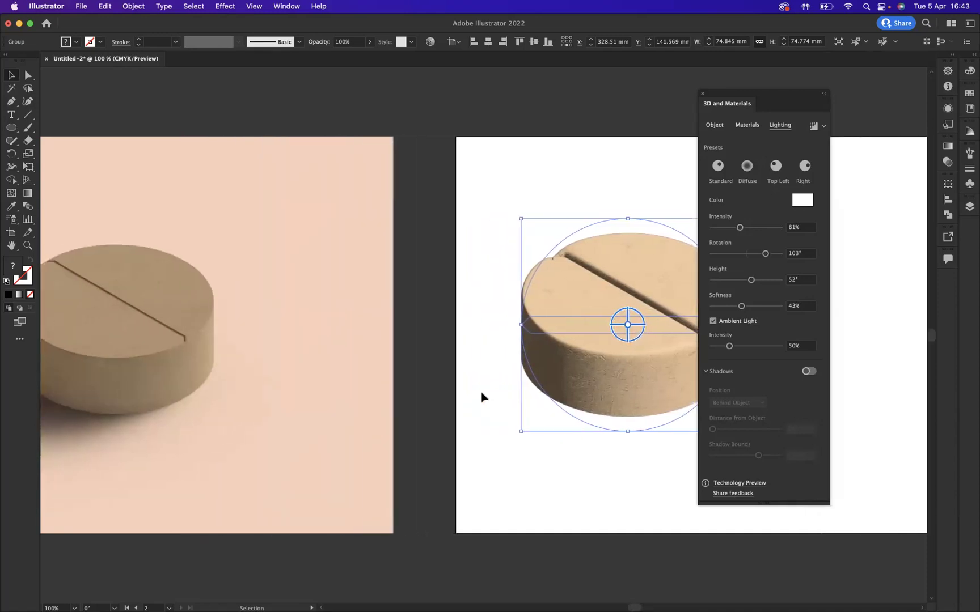
scroll(481, 392, left, 4)
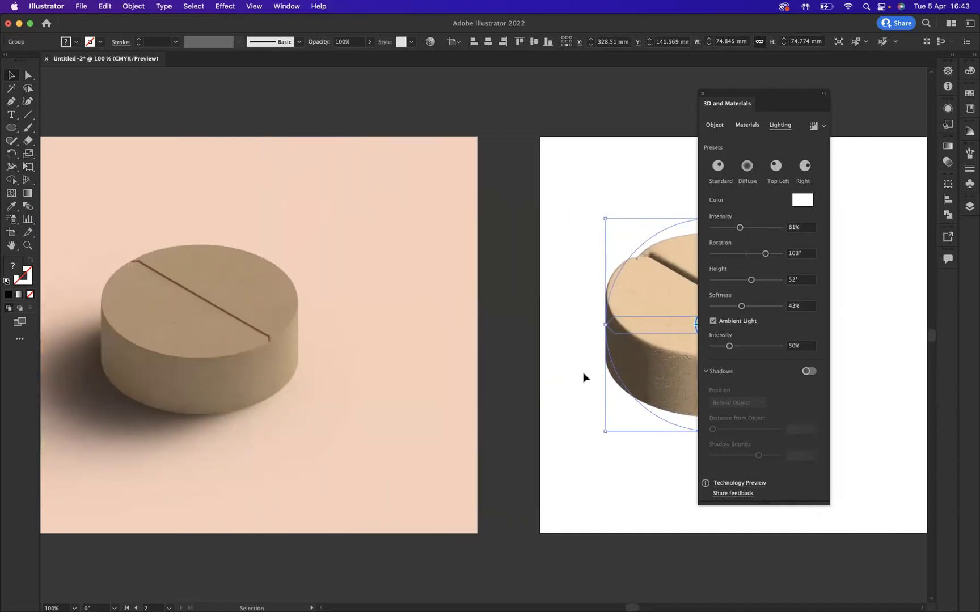
scroll(608, 400, right, 10)
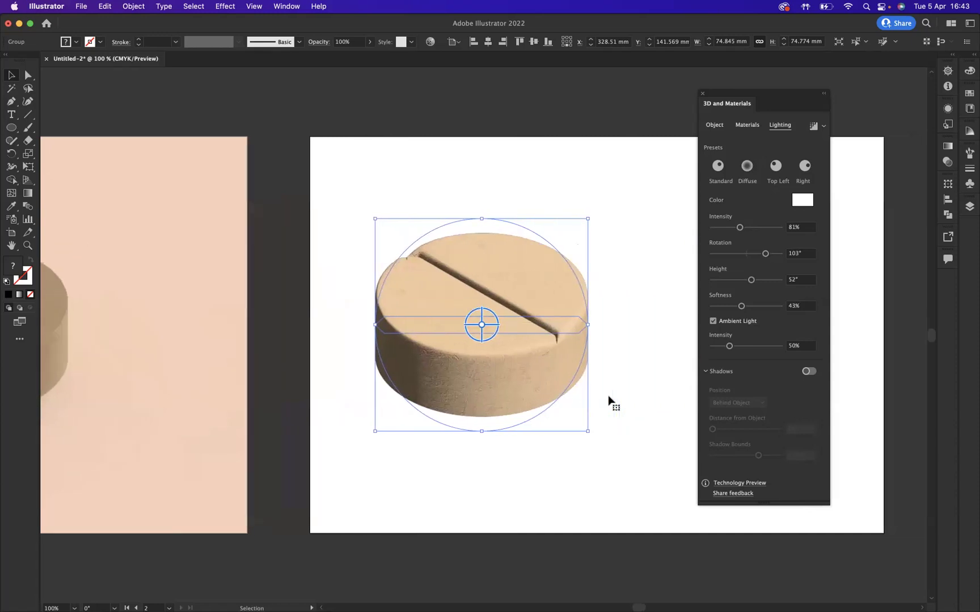
scroll(608, 395, right, 1)
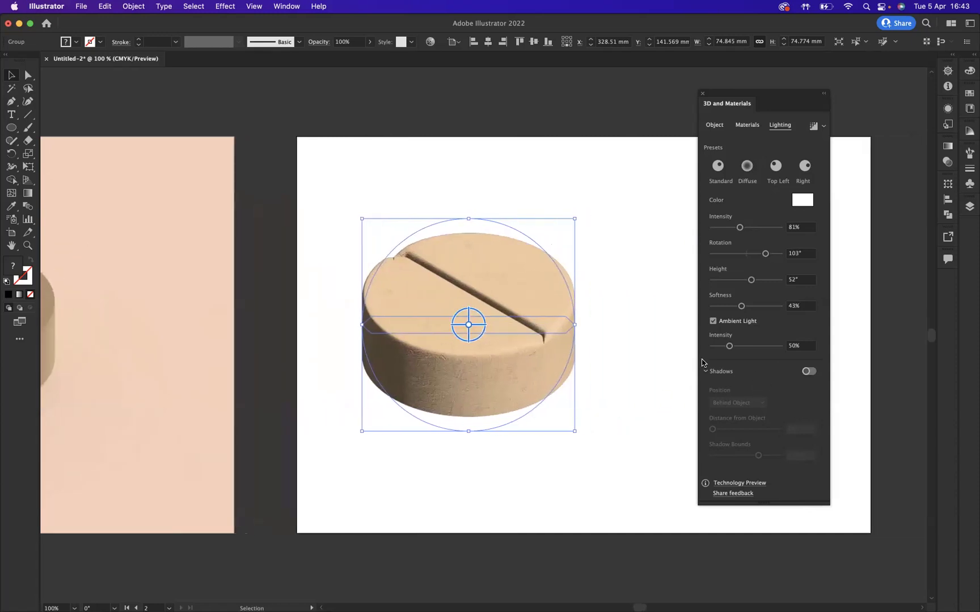
click(808, 372)
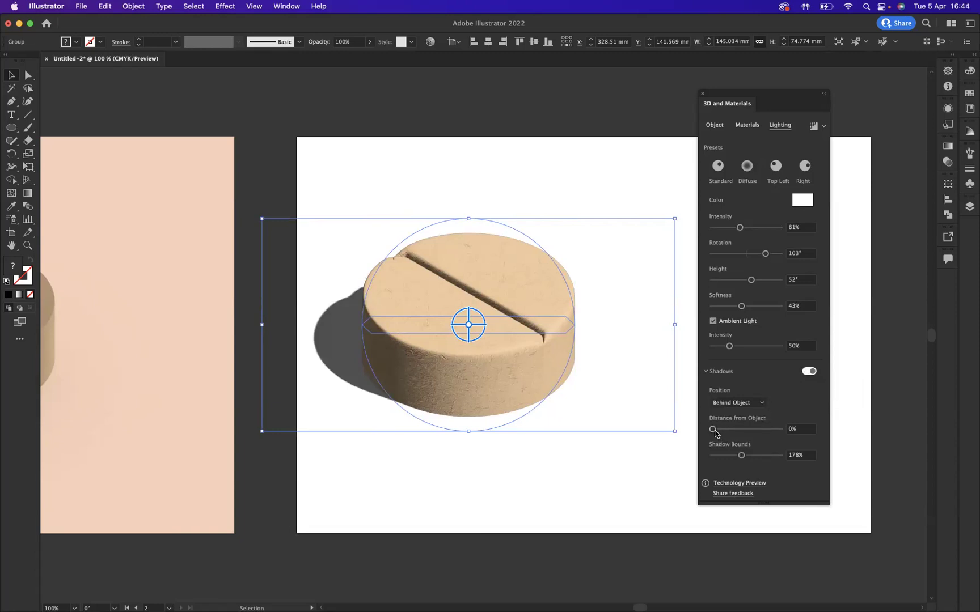
drag(741, 457, 781, 457)
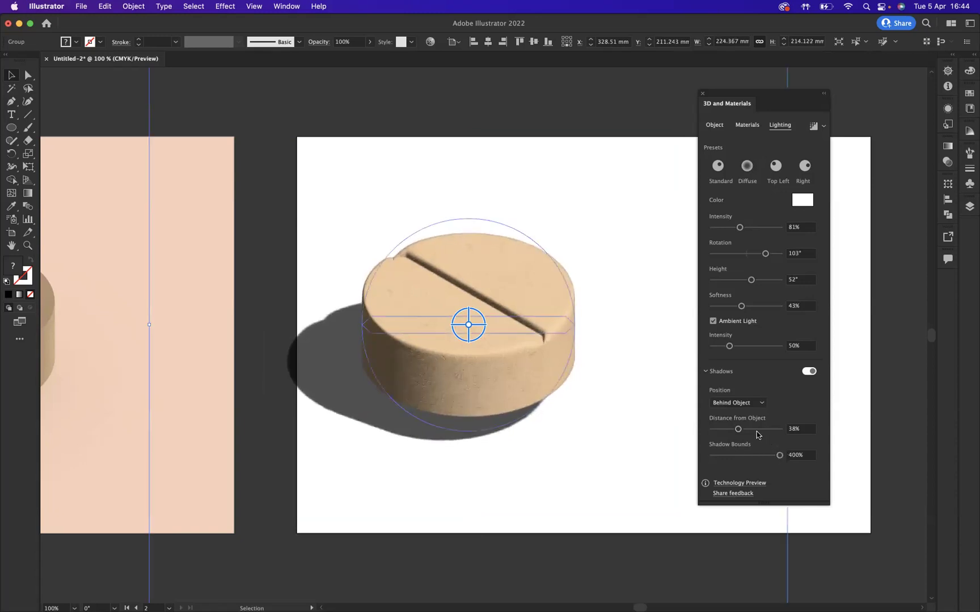
drag(739, 430, 687, 428)
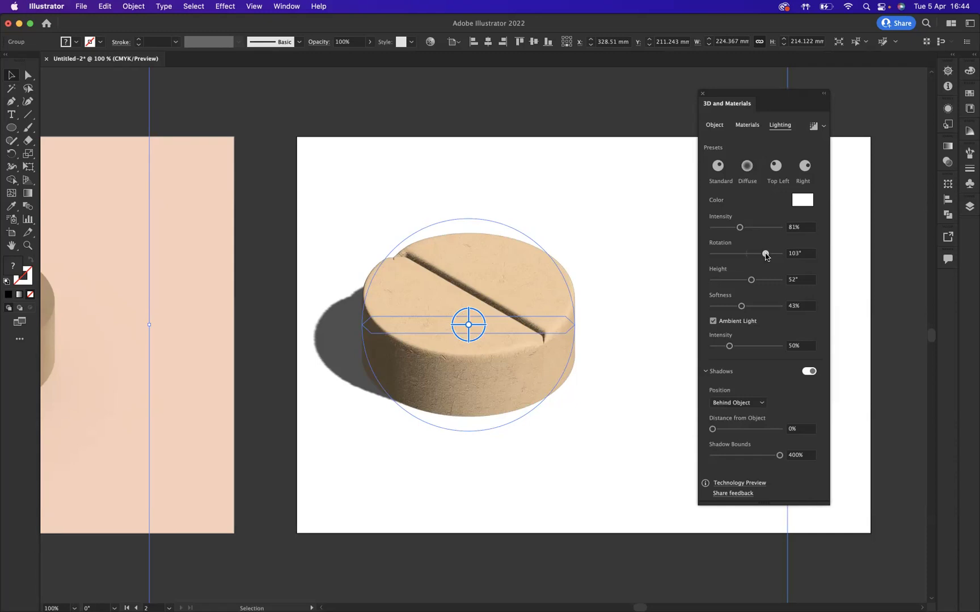
Step: Set the light to 167° rotation, 35° height and 86% softness
drag(766, 255, 778, 257)
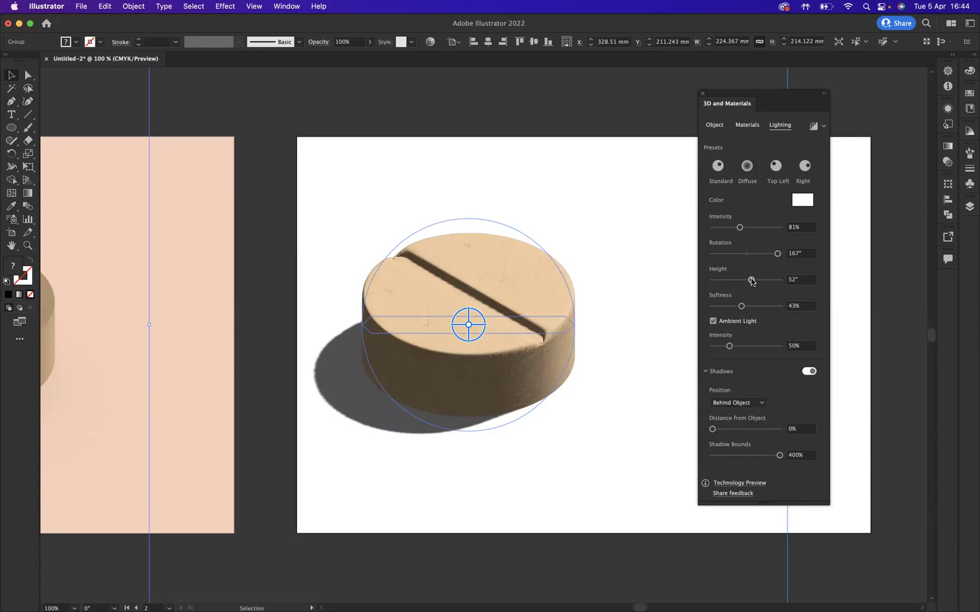
drag(752, 282, 740, 284)
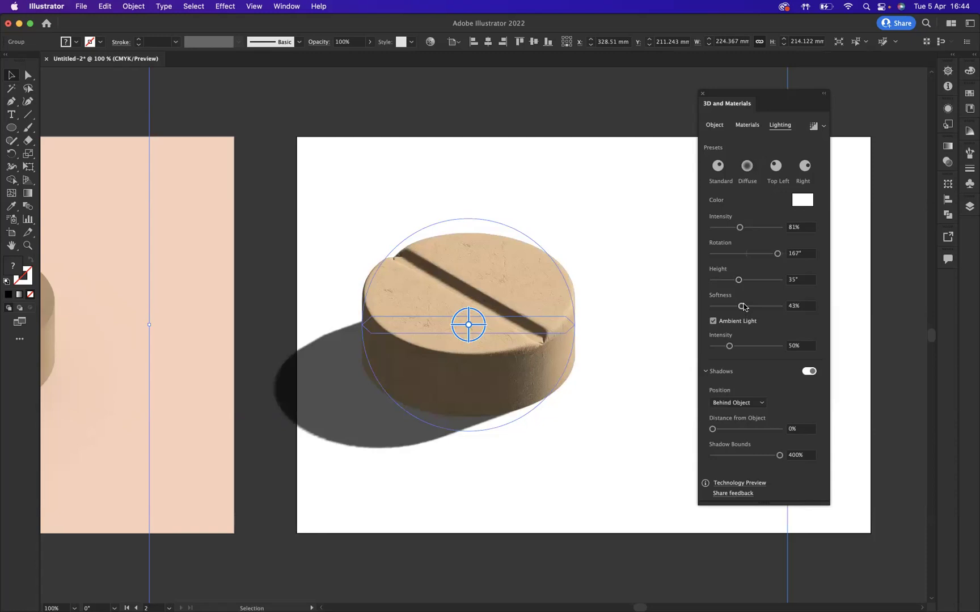
drag(743, 307, 770, 308)
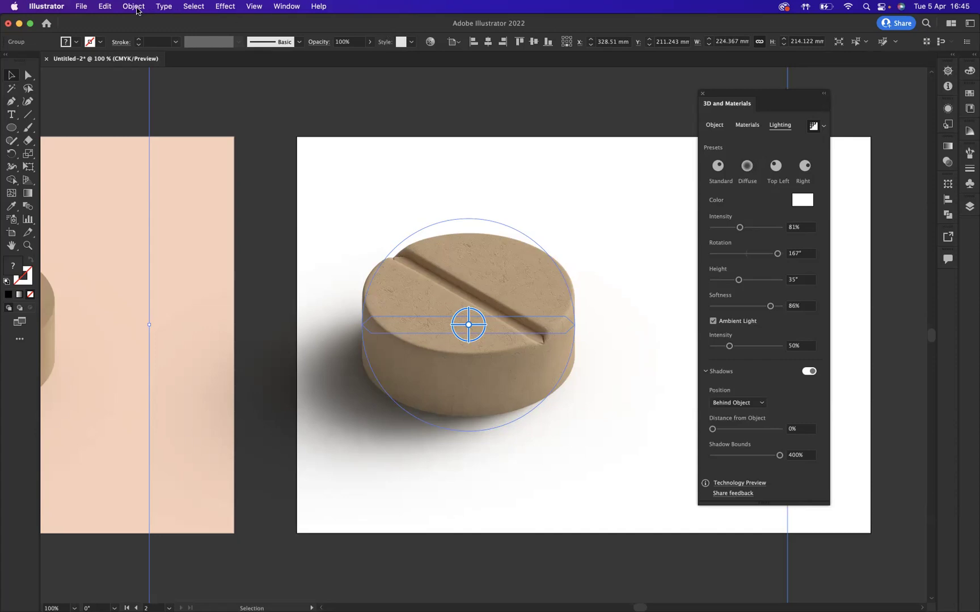
Step: Expand the 3D pill's appearance into an image and move it about 40 mm right
click(134, 7)
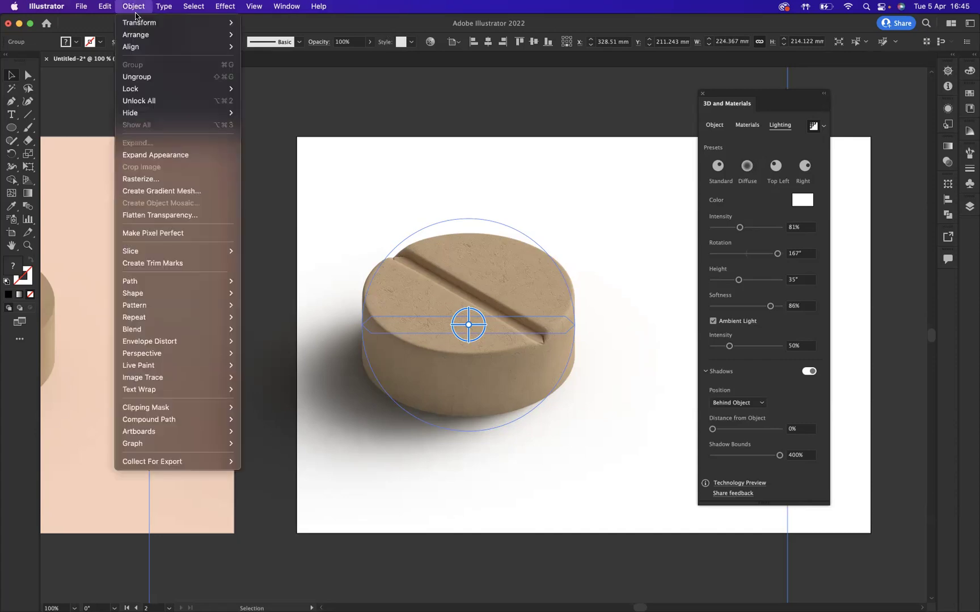
click(160, 154)
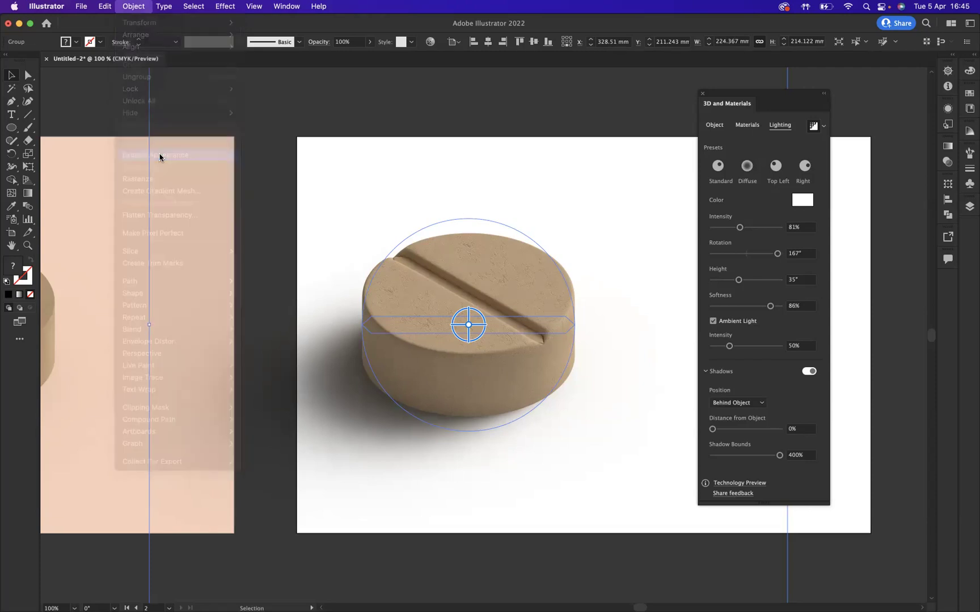
click(703, 95)
drag(511, 287, 625, 290)
click(229, 102)
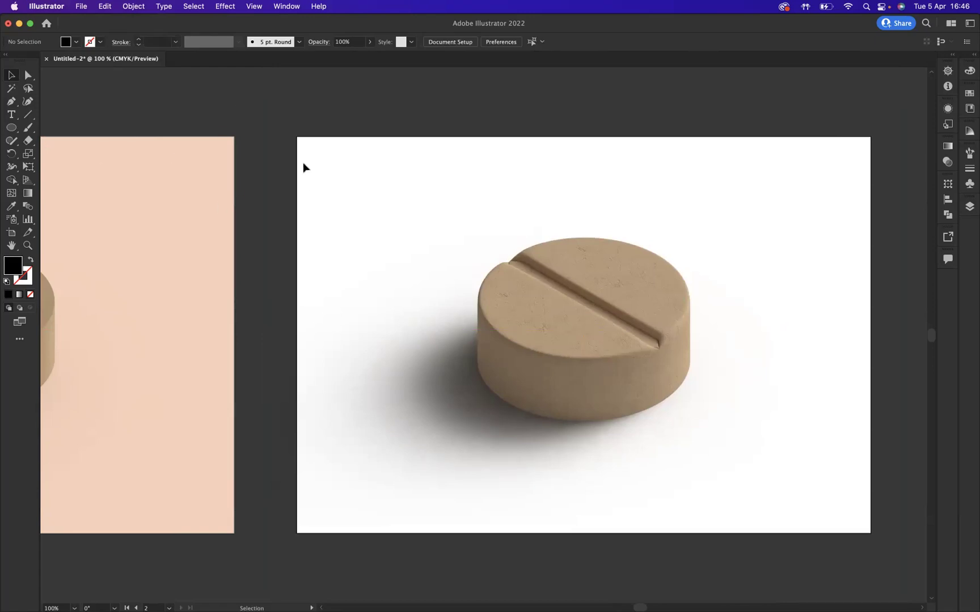
Step: Draw a rectangle over the whole artboard and fill it with the left artboard's peach
drag(15, 131, 63, 127)
drag(297, 138, 871, 533)
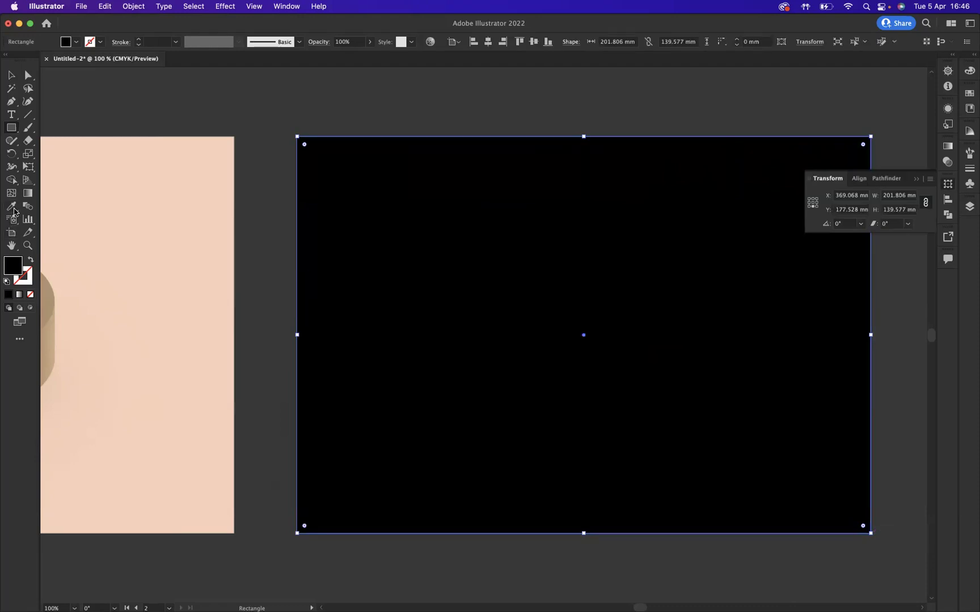
click(10, 208)
click(163, 175)
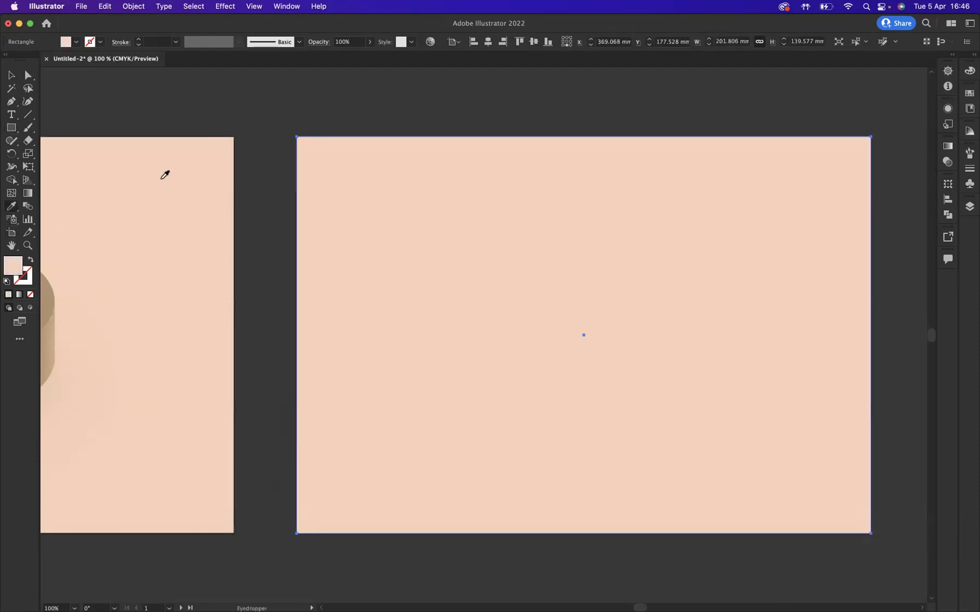
Step: Send the peach rectangle behind the pill image and deselect it
click(11, 75)
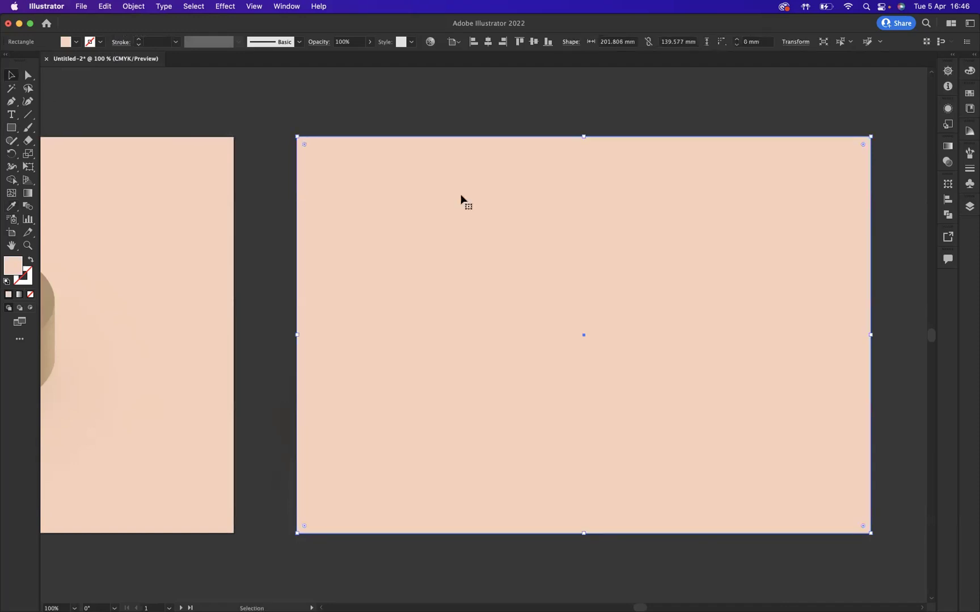
right_click(497, 203)
mouse_move(545, 417)
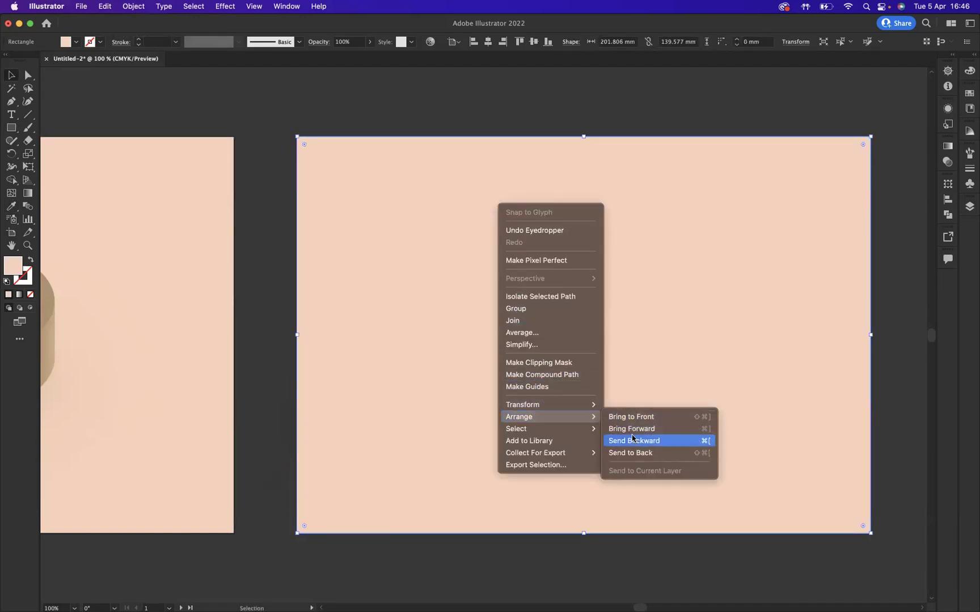
click(634, 452)
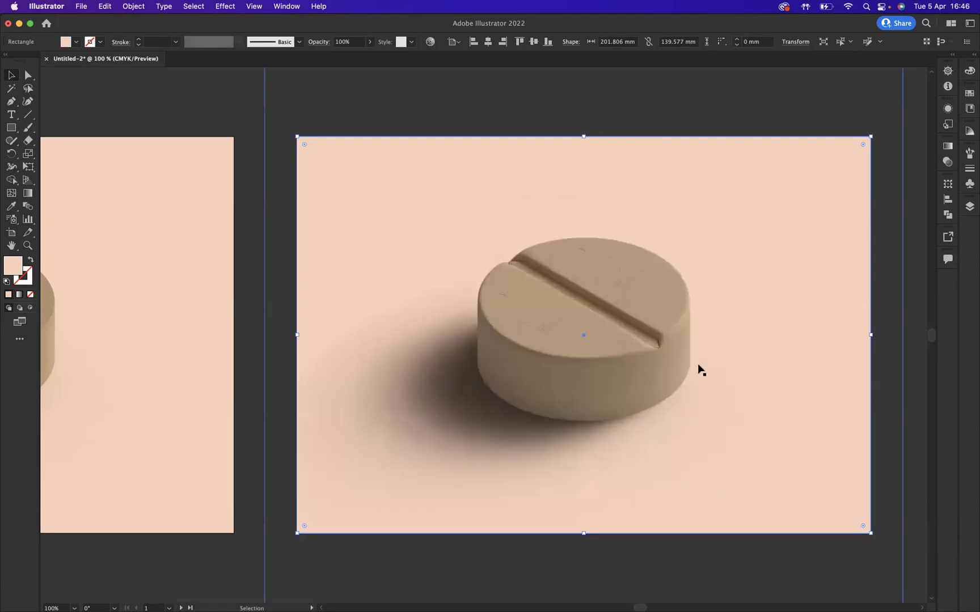
click(255, 103)
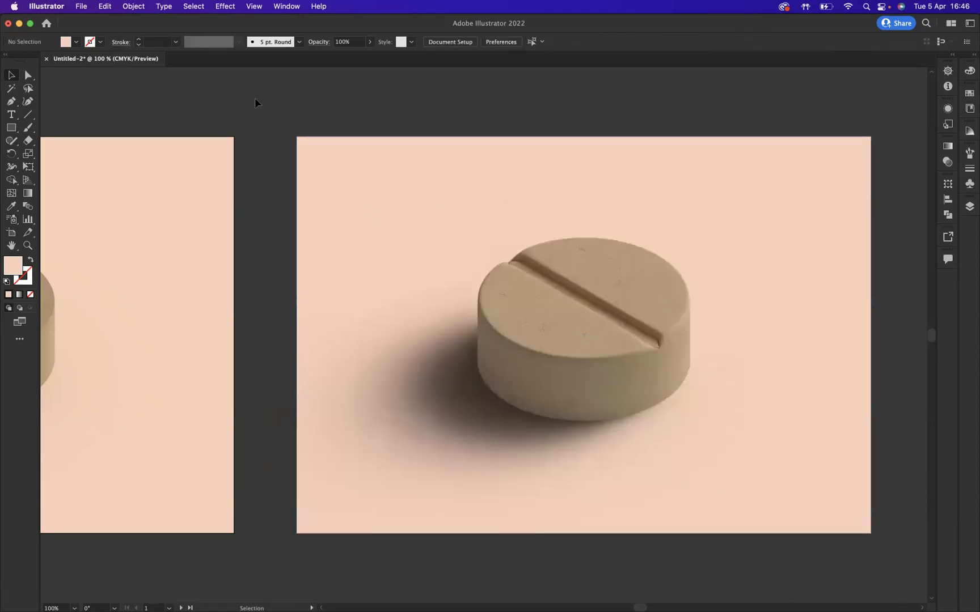